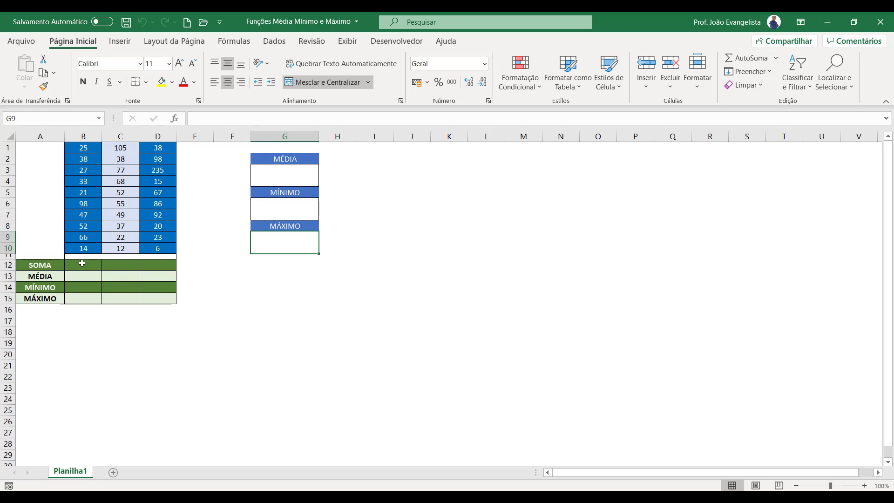
Step: Enter the text "Funções" in the merged cell A1
{"action": "left_click", "coordinate": [48, 200]}
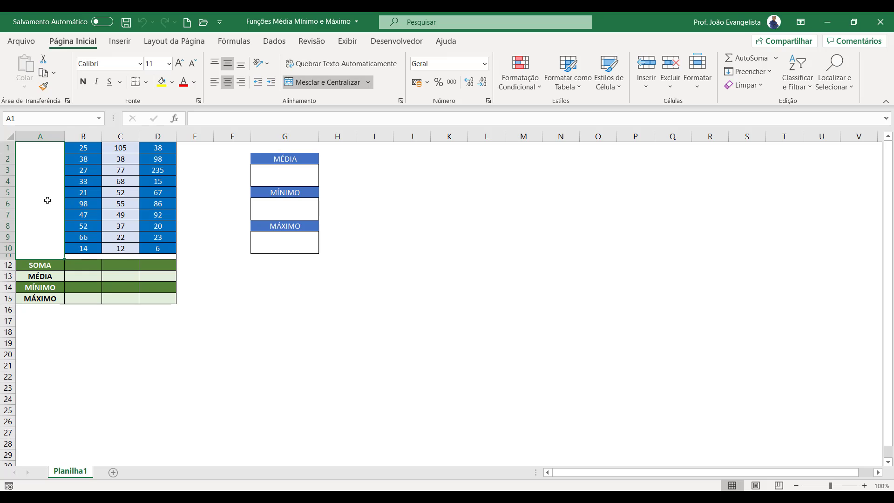
{"action": "type", "text": "F"}
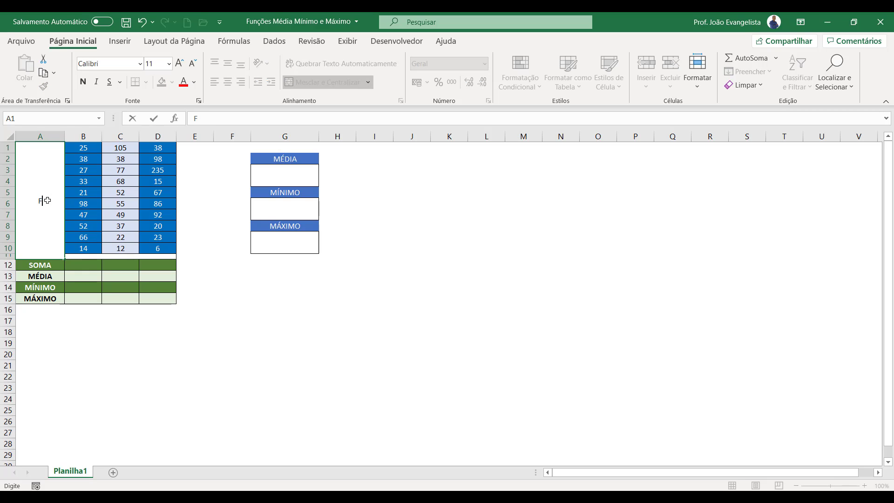
{"action": "type", "text": "unções"}
{"action": "key", "text": "Return"}
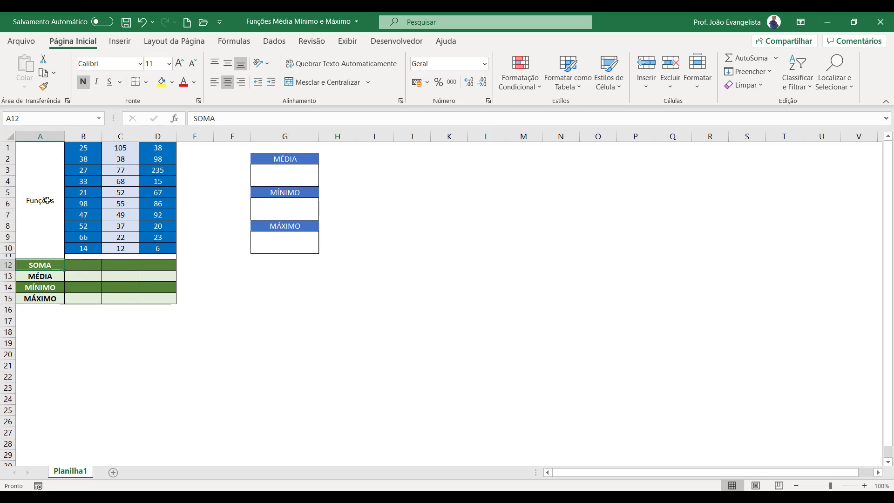
Step: Try the counterclockwise tilt, clockwise tilt and vertical text orientations on the "Funções" cell
{"action": "left_click", "coordinate": [47, 200]}
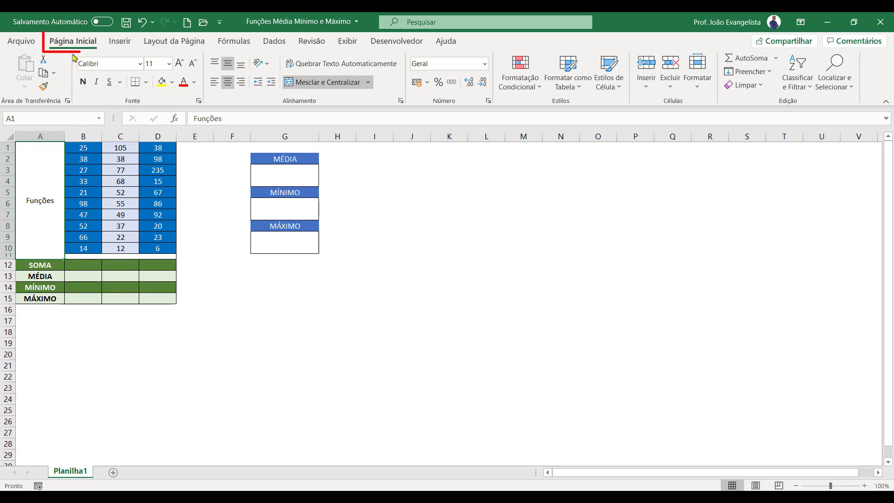
{"action": "left_click", "coordinate": [268, 69]}
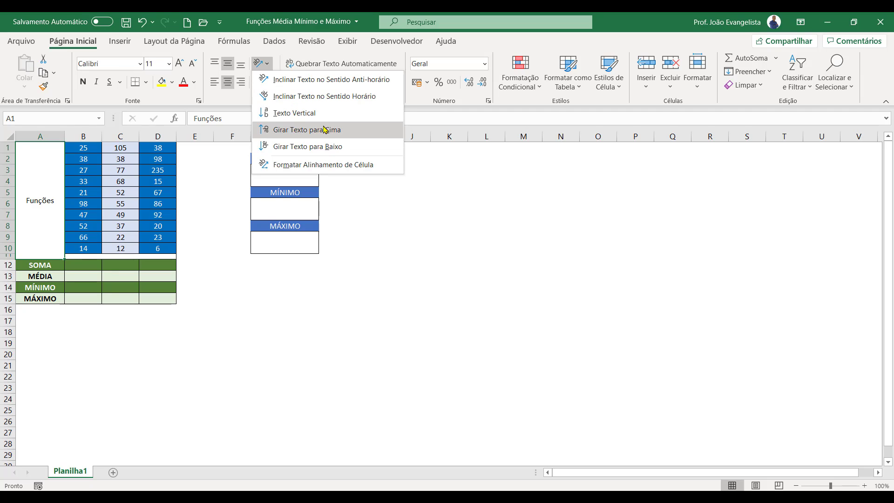
{"action": "left_click", "coordinate": [319, 82]}
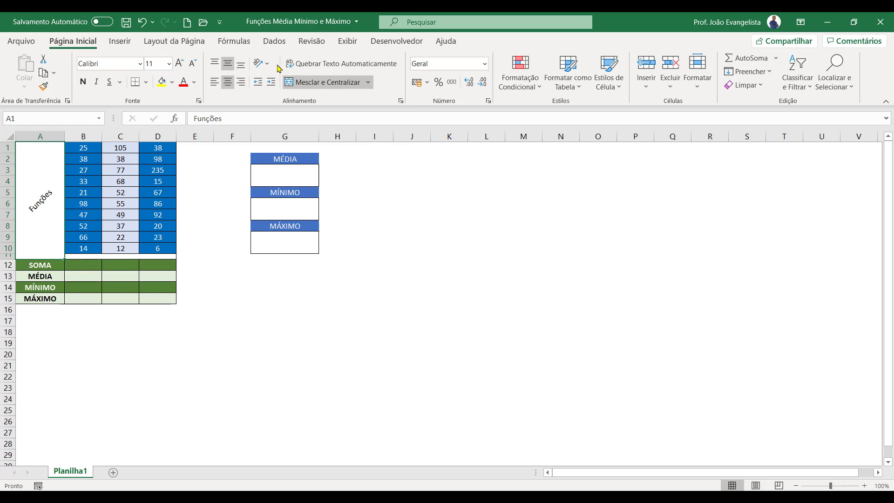
{"action": "left_click", "coordinate": [260, 63]}
{"action": "left_click", "coordinate": [273, 98]}
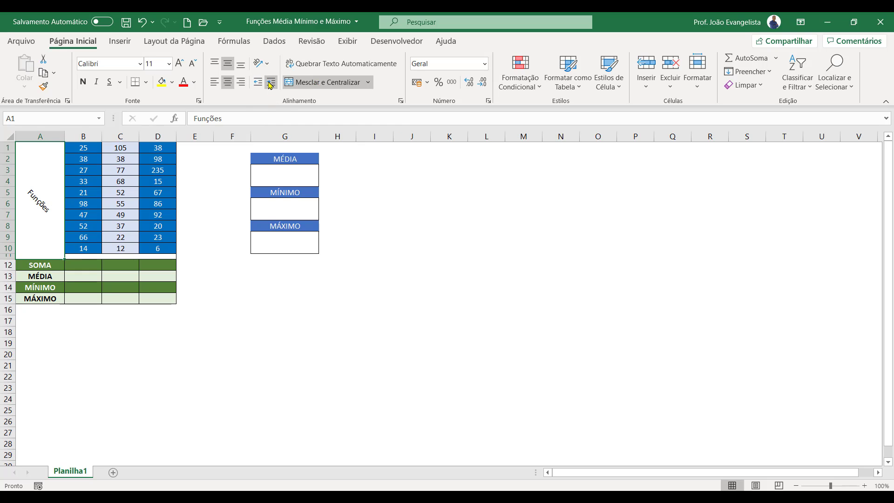
{"action": "left_click", "coordinate": [261, 63]}
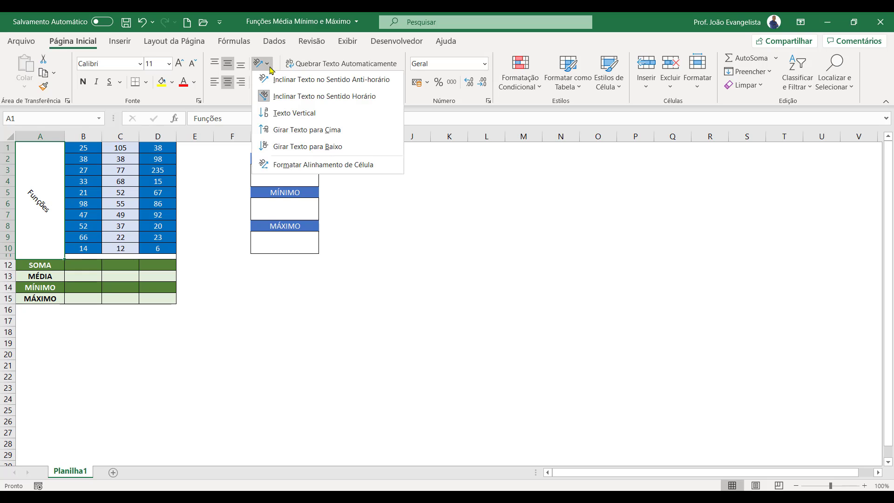
{"action": "left_click", "coordinate": [300, 113]}
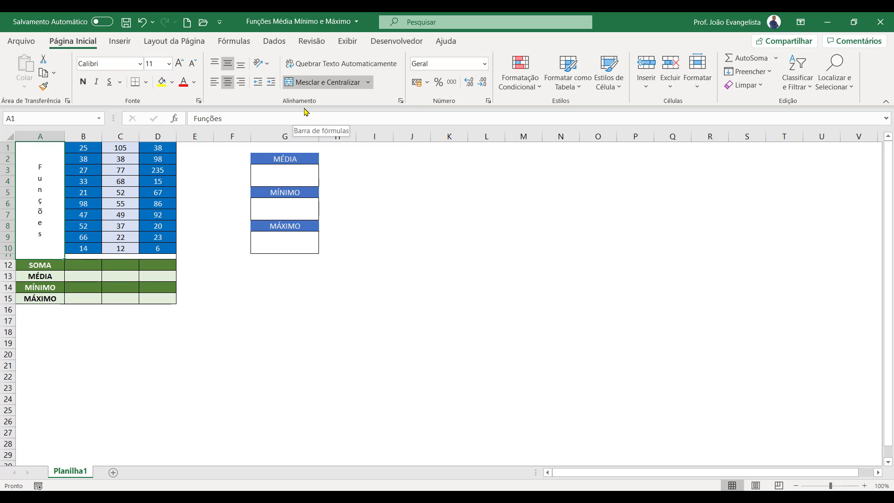
Step: Set the text orientation of the "Funções" cell to 30 degrees in the cell alignment format settings
{"action": "left_click", "coordinate": [268, 64]}
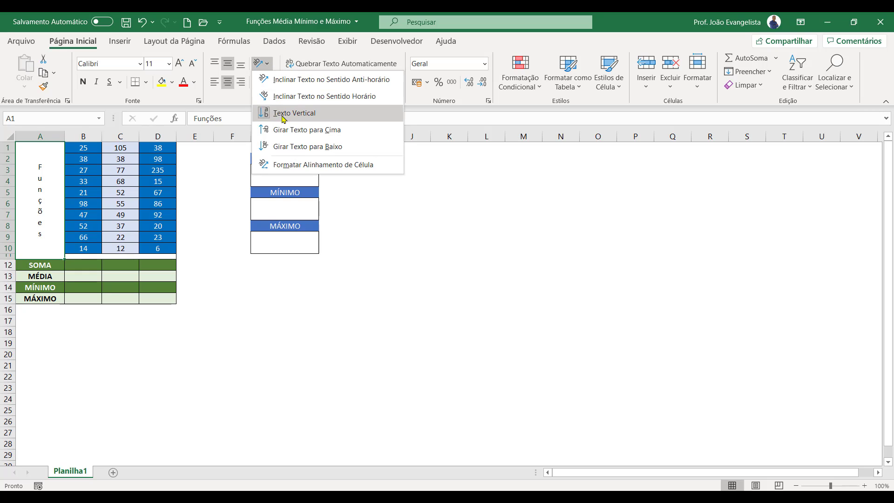
{"action": "left_click", "coordinate": [384, 168]}
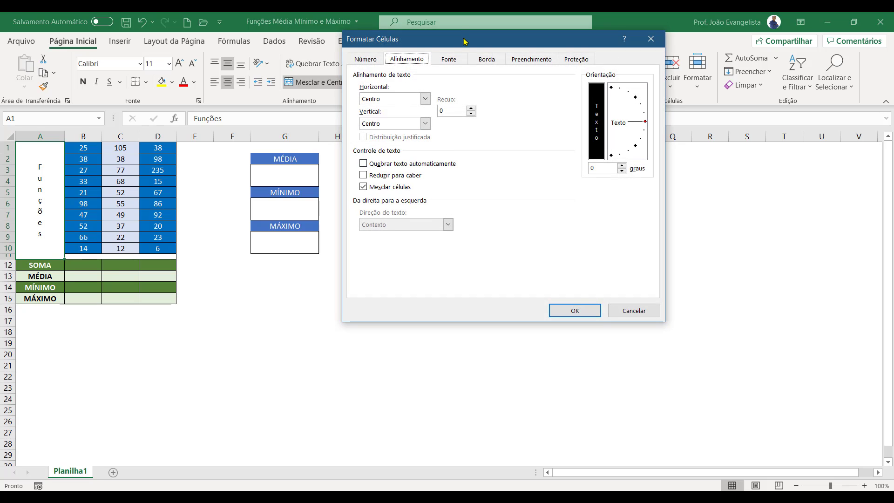
{"action": "left_click_drag", "start_coordinate": [464, 39], "coordinate": [455, 132]}
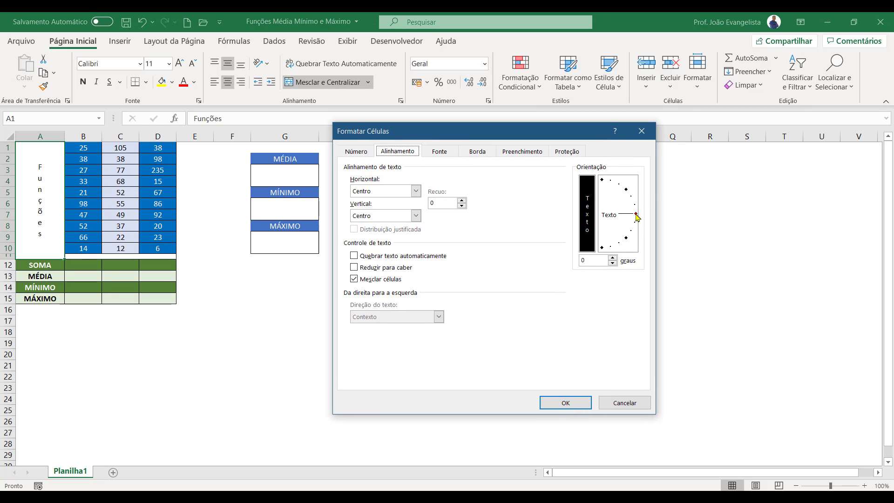
{"action": "mouse_move", "coordinate": [636, 215]}
{"action": "left_mouse_down"}
{"action": "mouse_move", "coordinate": [621, 187]}
{"action": "mouse_move", "coordinate": [636, 215]}
{"action": "mouse_move", "coordinate": [633, 243]}
{"action": "mouse_move", "coordinate": [632, 198]}
{"action": "left_mouse_up"}
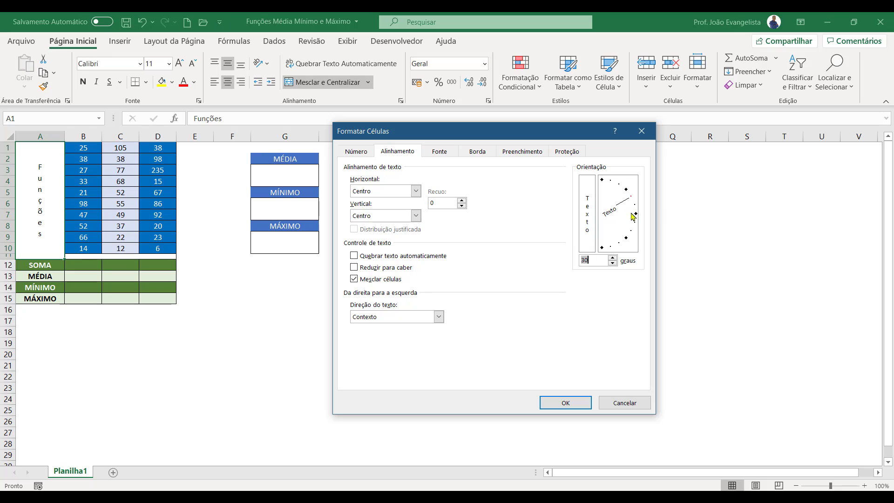
{"action": "left_click", "coordinate": [572, 404]}
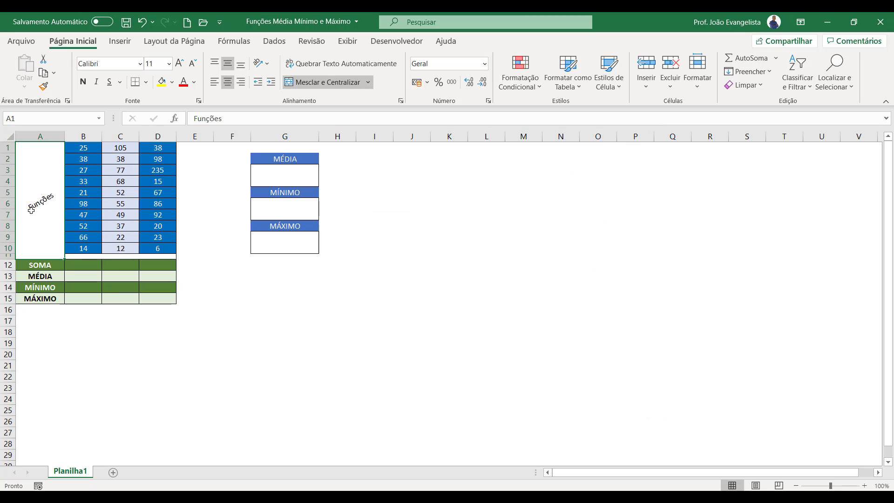
Step: Set the "Funções" cell's text orientation to vertical text
{"action": "left_click", "coordinate": [268, 66]}
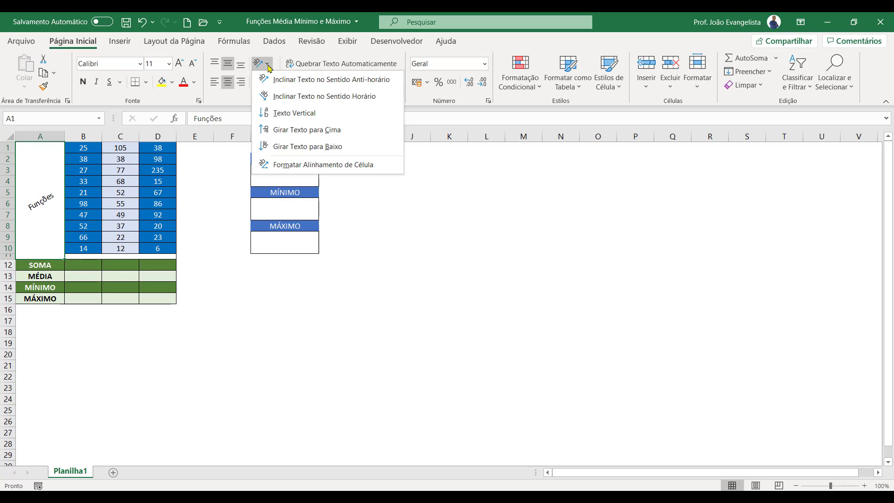
{"action": "left_click", "coordinate": [277, 115]}
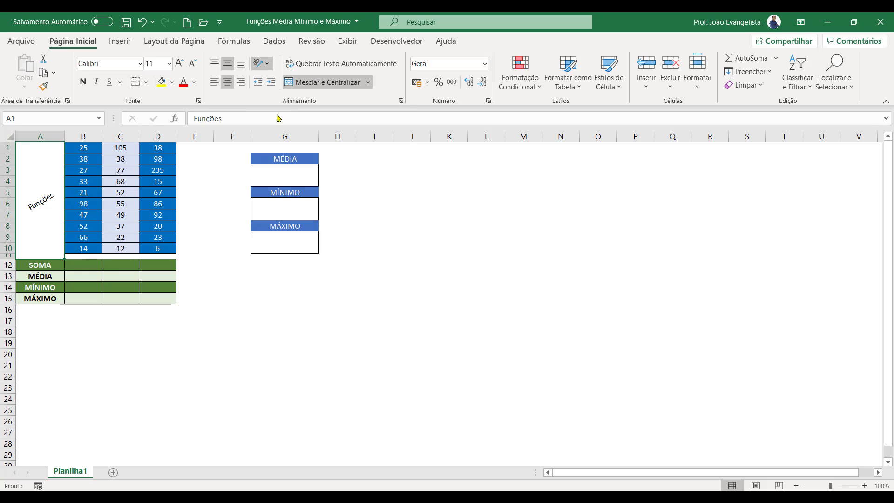
Step: Enter =SOMA(B1:B10) in B12 of the SOMA row and fill the formula across to D12
{"action": "left_click", "coordinate": [87, 264]}
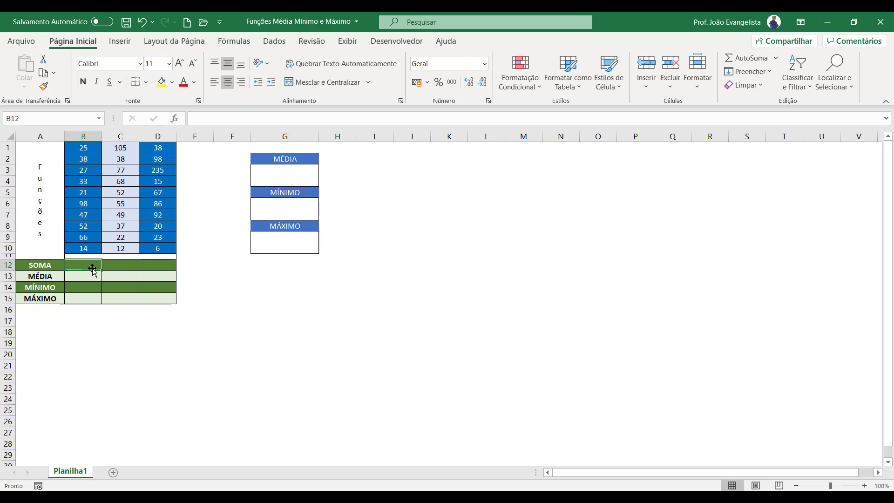
{"action": "type", "text": "=SOMA("}
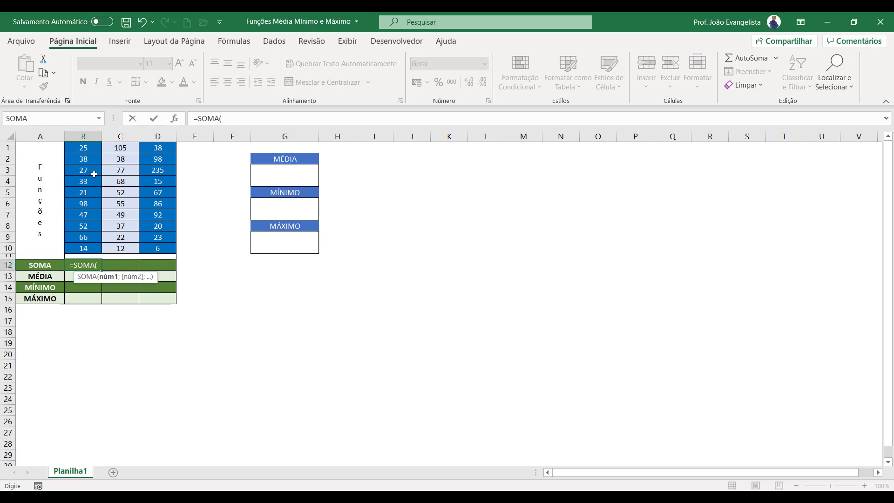
{"action": "left_click", "coordinate": [89, 147]}
{"action": "left_click_drag", "start_coordinate": [89, 147], "coordinate": [96, 255]}
{"action": "type", "text": ")"}
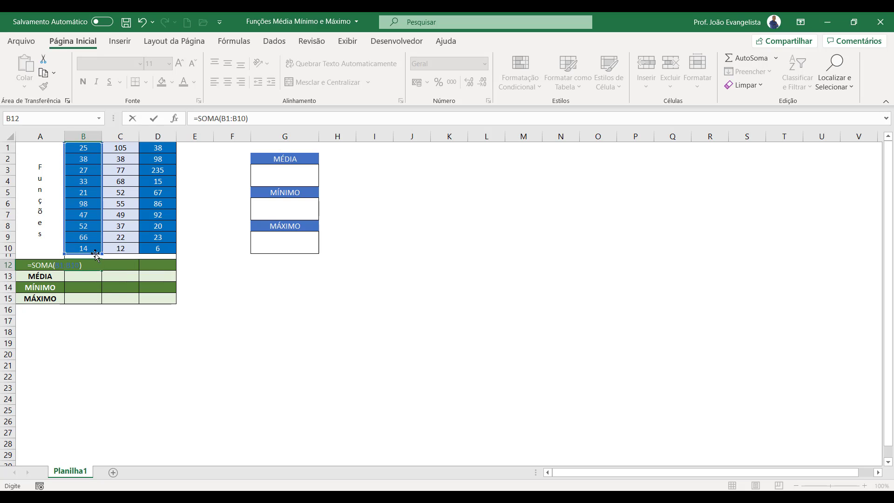
{"action": "key", "text": "Return"}
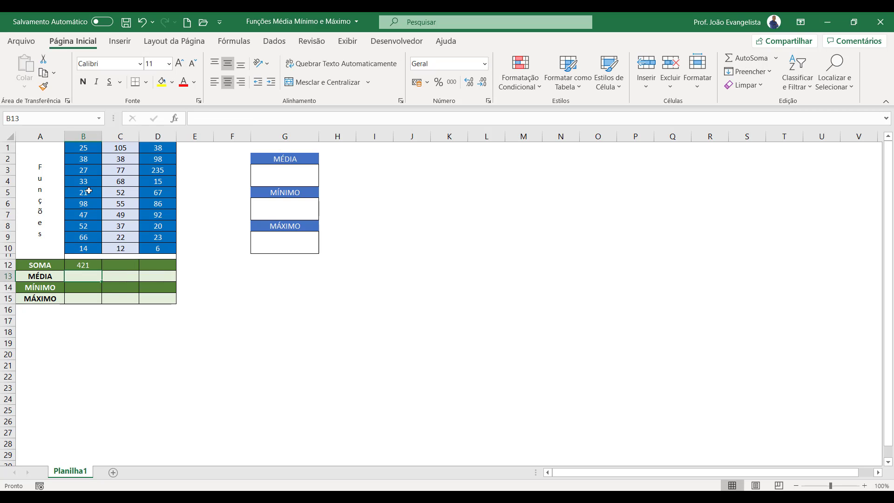
{"action": "left_click", "coordinate": [90, 266]}
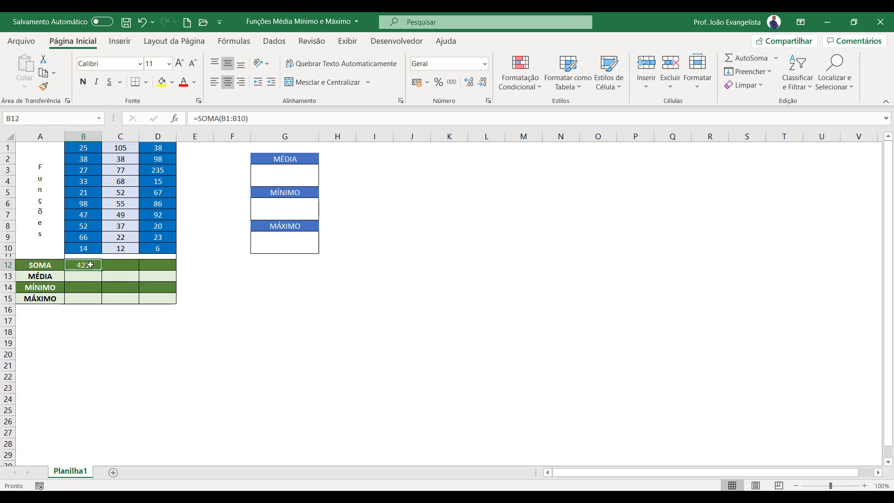
{"action": "left_click_drag", "start_coordinate": [104, 271], "coordinate": [168, 266]}
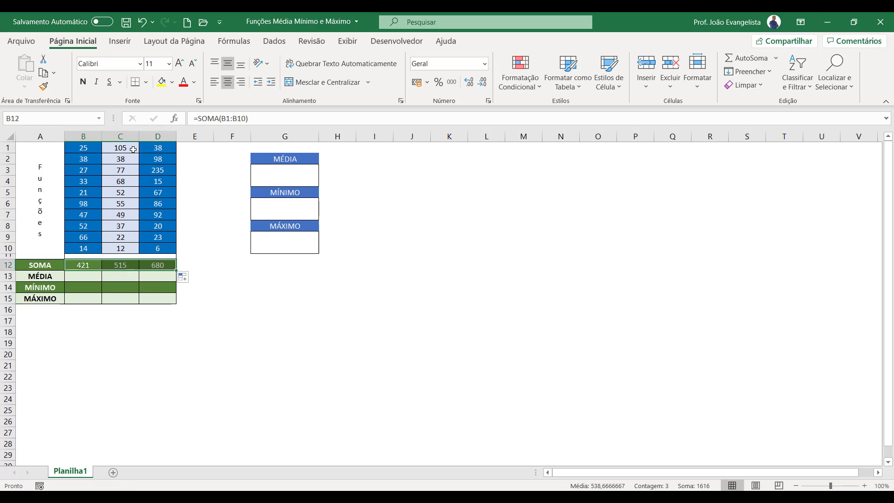
Step: Calculate the average of the first number column in B13 with =MÉDIA(B1:B10)
{"action": "left_click", "coordinate": [82, 277]}
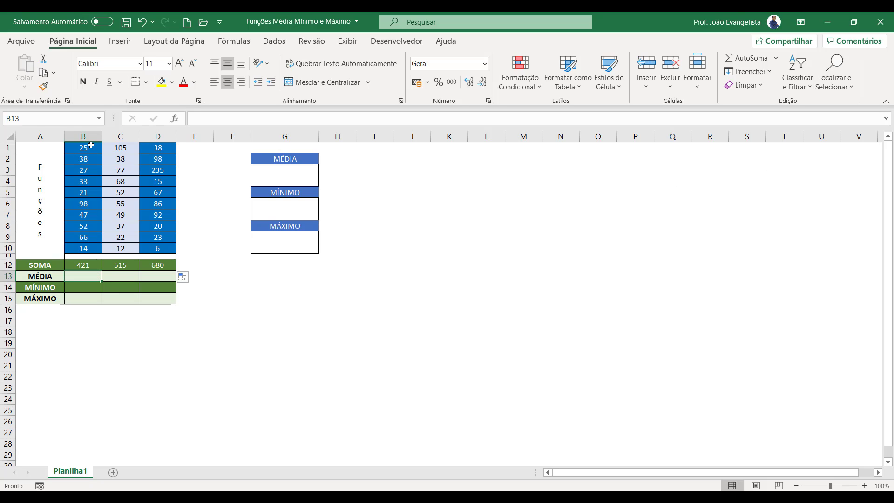
{"action": "left_click_drag", "start_coordinate": [88, 147], "coordinate": [90, 250]}
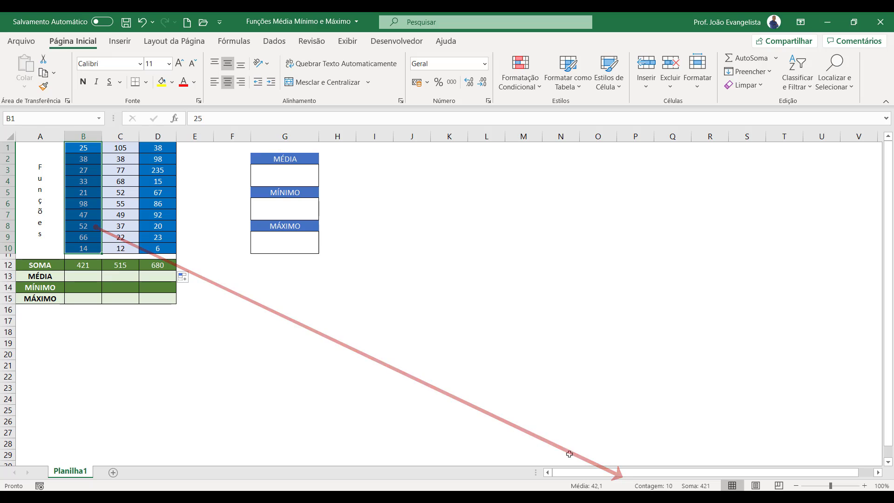
{"action": "left_click", "coordinate": [74, 276]}
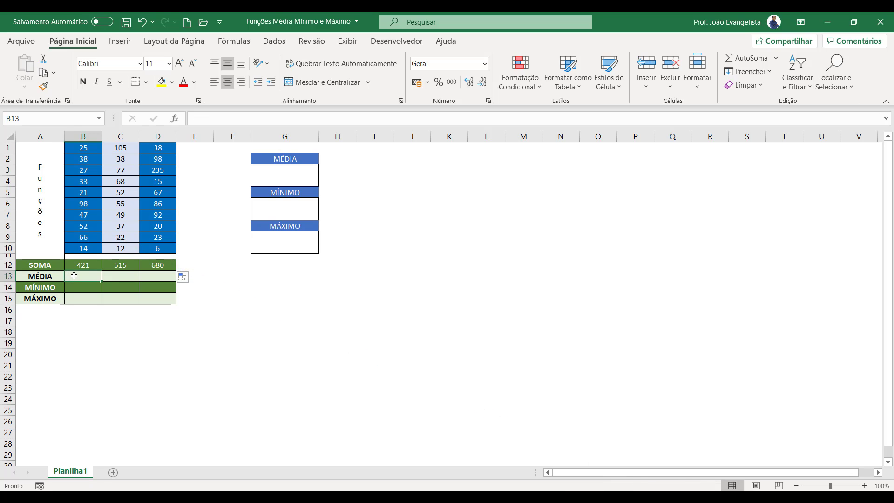
{"action": "type", "text": "="}
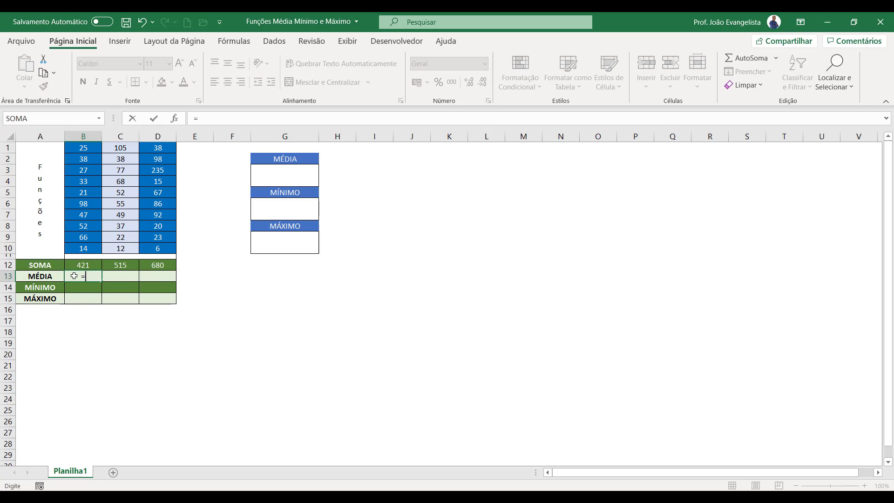
{"action": "type", "text": "MÉDIA"}
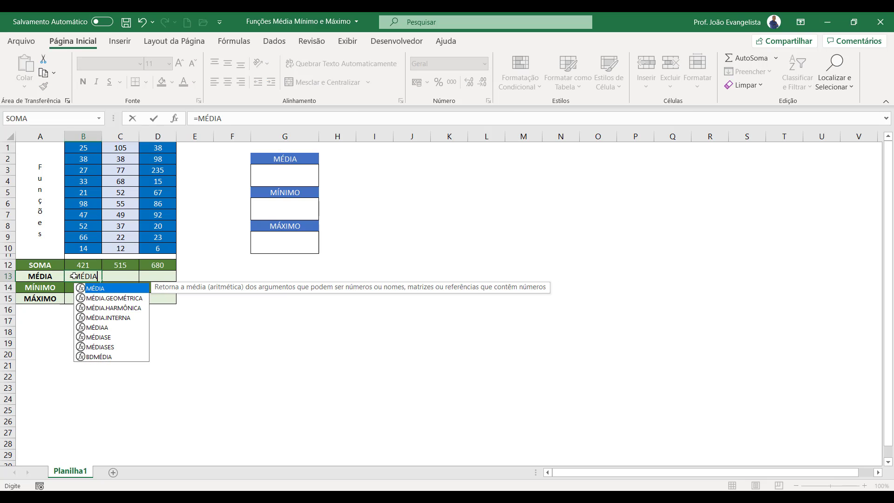
{"action": "type", "text": "("}
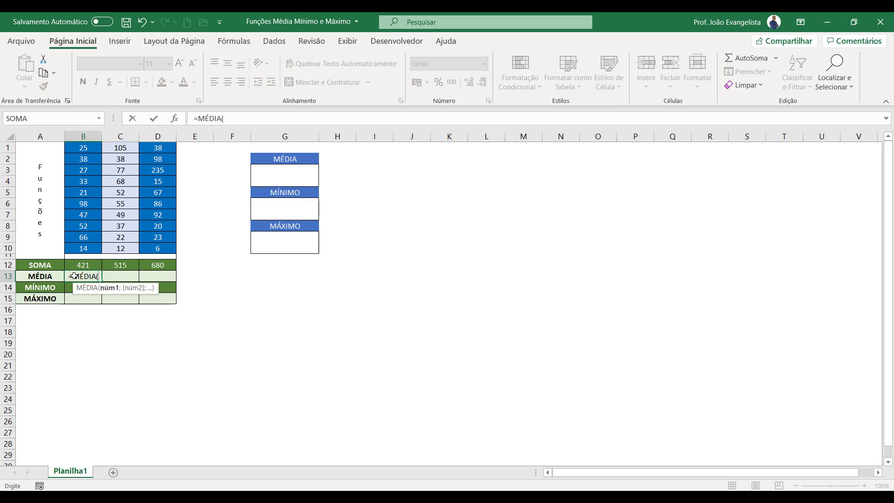
{"action": "left_click", "coordinate": [89, 146]}
{"action": "left_click_drag", "start_coordinate": [90, 146], "coordinate": [94, 246]}
{"action": "key", "text": "Return"}
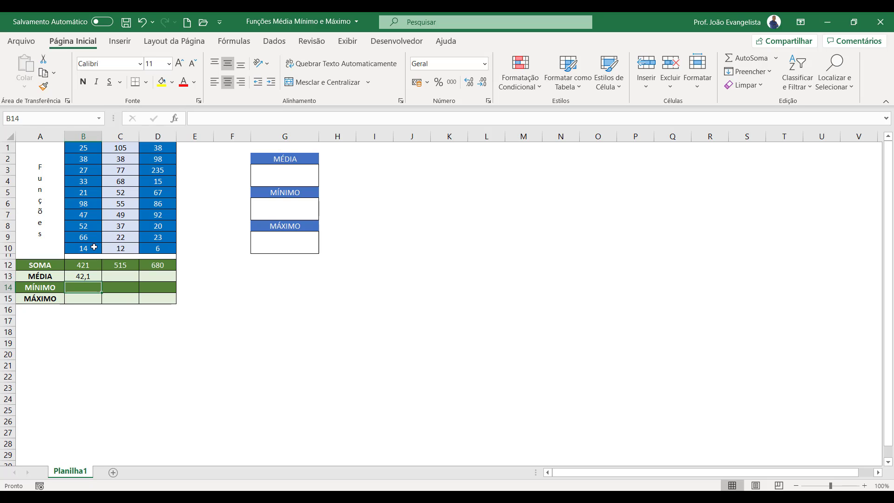
{"action": "left_click", "coordinate": [95, 266]}
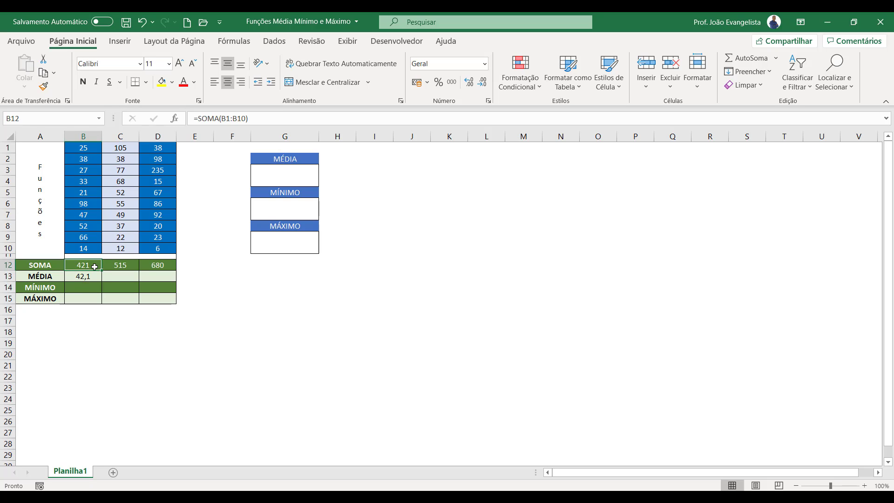
{"action": "left_click", "coordinate": [97, 278]}
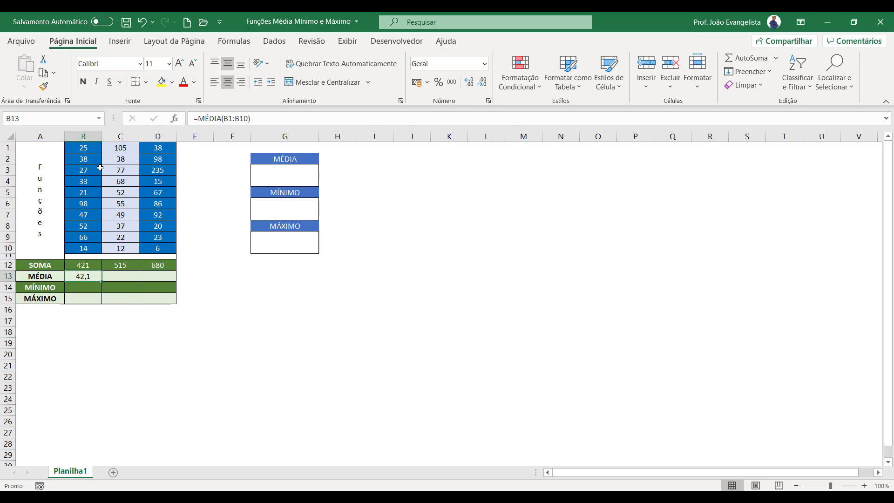
Step: Clear the value in B5 and select B1:B10 to check the range's average and count
{"action": "left_click", "coordinate": [91, 193]}
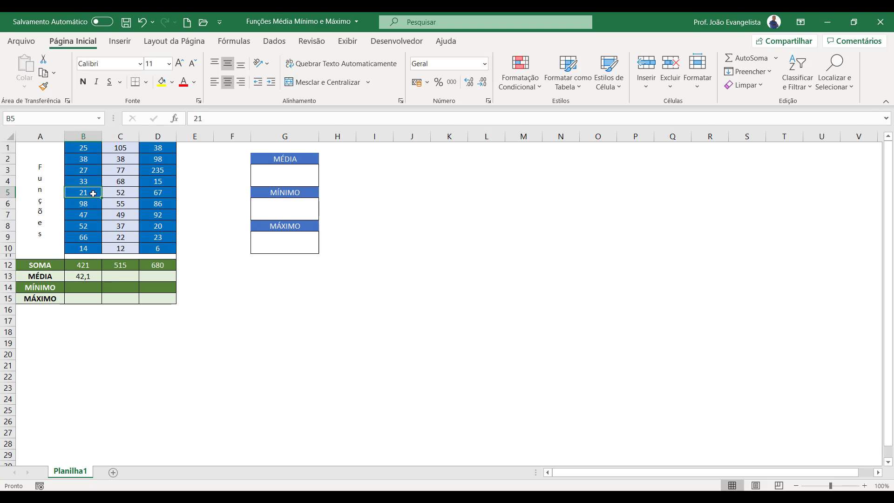
{"action": "key", "text": "Delete"}
{"action": "left_click_drag", "start_coordinate": [91, 147], "coordinate": [87, 236]}
{"action": "left_click_drag", "start_coordinate": [88, 250], "coordinate": [87, 249]}
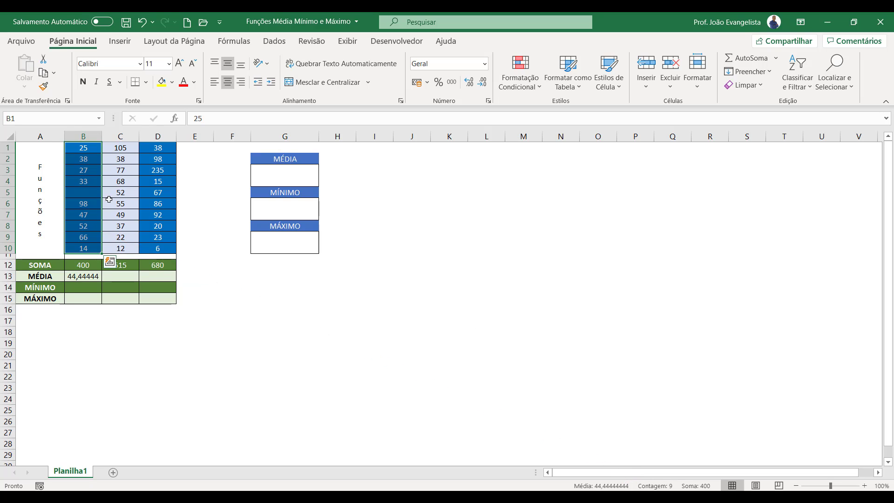
Step: Enter the letter A in B5 to test how the average treats a text cell
{"action": "left_click", "coordinate": [96, 192]}
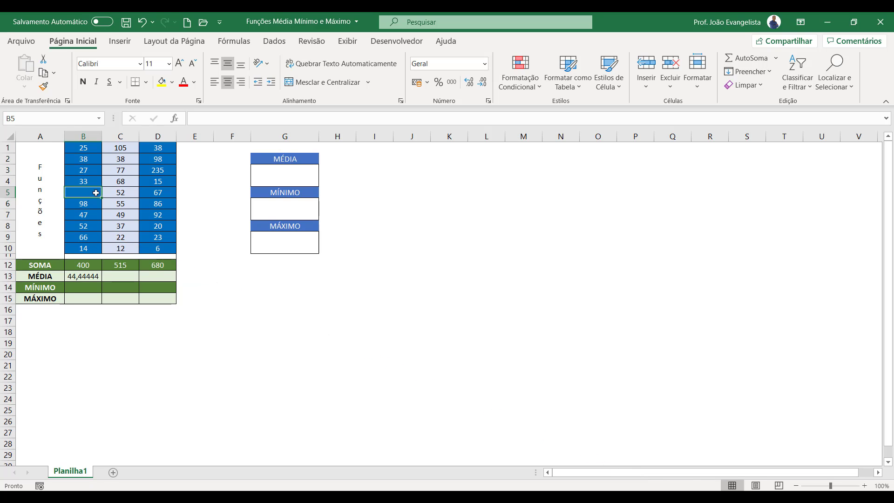
{"action": "type", "text": "A"}
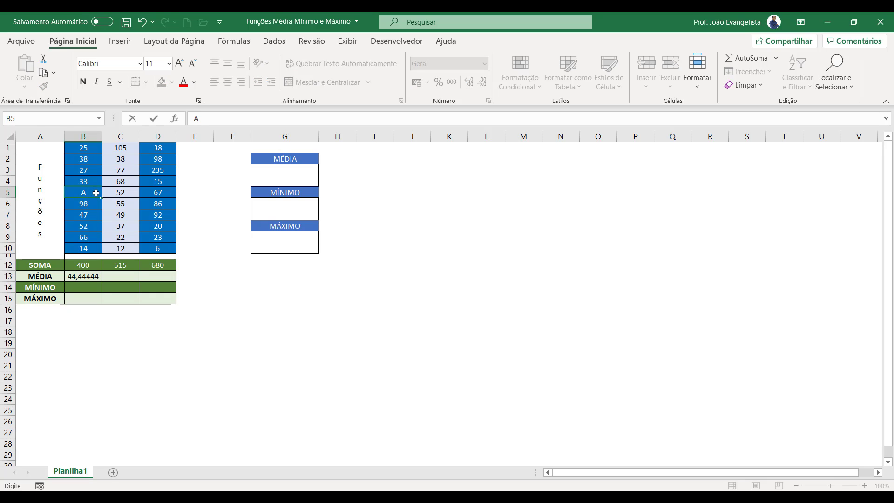
{"action": "key", "text": "Return"}
Step: Set the value of B5 to 10
{"action": "left_click", "coordinate": [96, 192]}
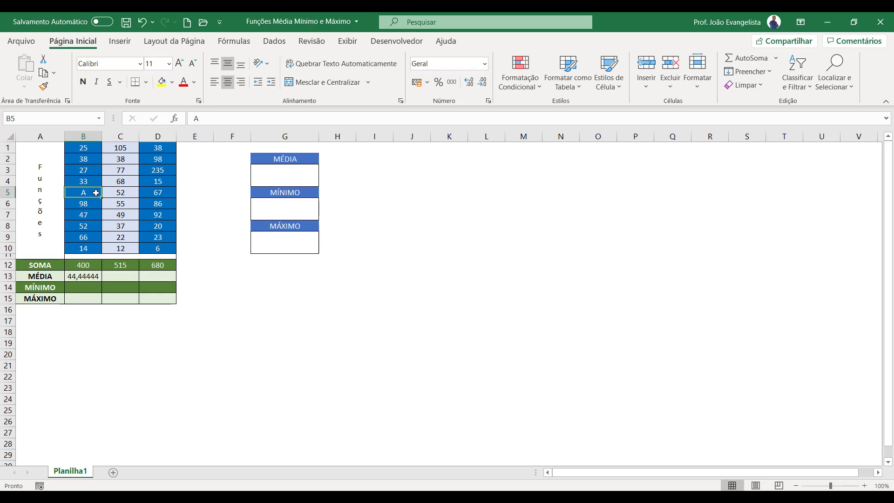
{"action": "type", "text": "10"}
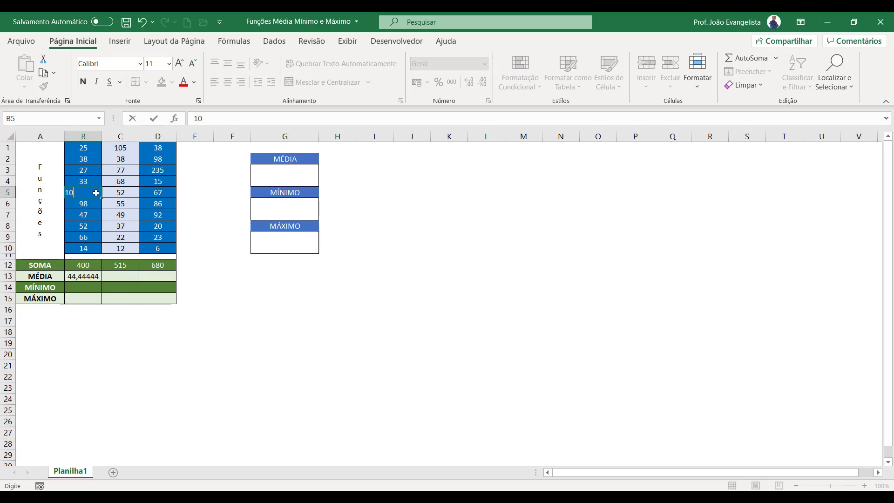
{"action": "key", "text": "Return"}
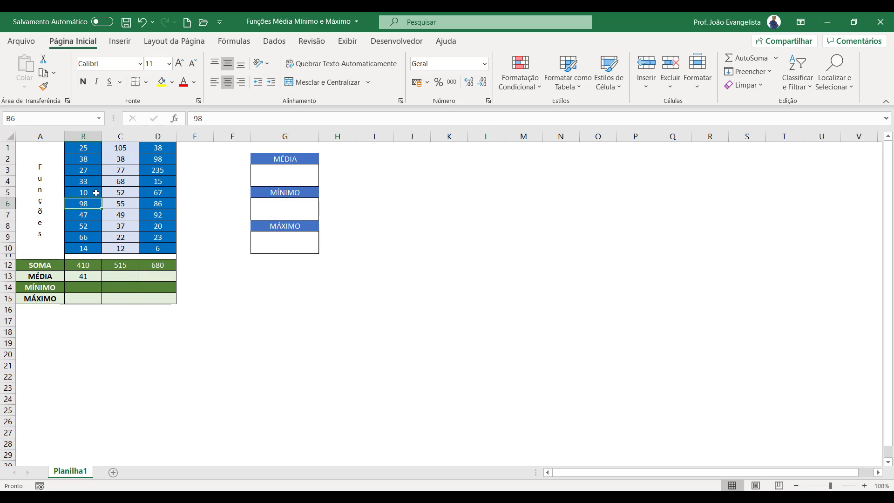
Step: Fill the MÉDIA formula from B13 across to D13
{"action": "left_click", "coordinate": [92, 266]}
{"action": "left_click", "coordinate": [91, 277]}
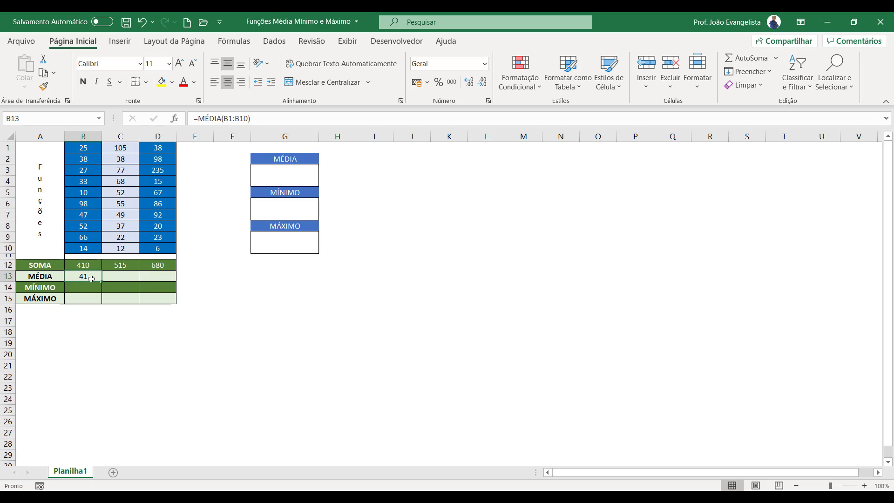
{"action": "left_click_drag", "start_coordinate": [101, 282], "coordinate": [176, 282]}
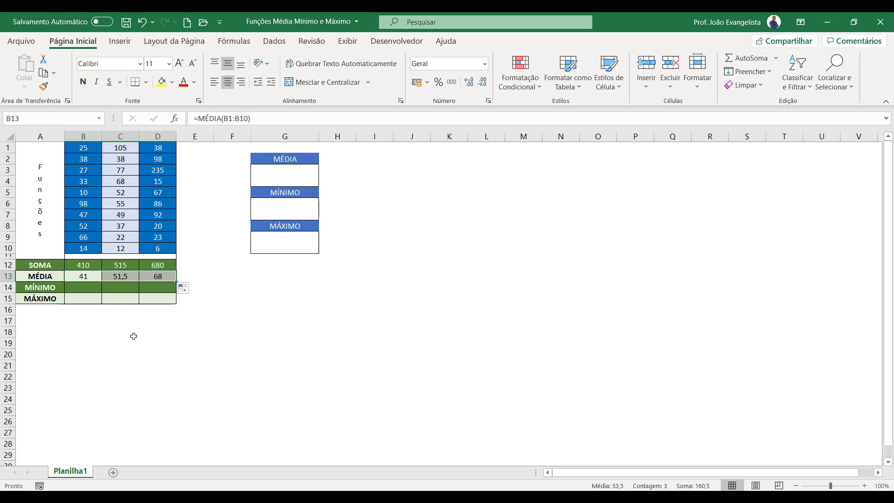
Step: Enter =MÍNIMO(B1:B10) in B14 of the MÍNIMO row and fill the formula across to D14
{"action": "left_click", "coordinate": [87, 289]}
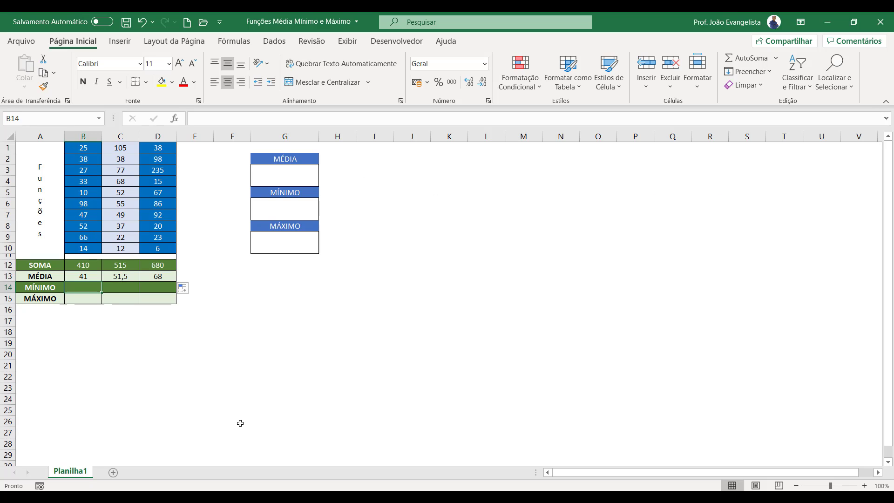
{"action": "type", "text": "=MÍNIMO"}
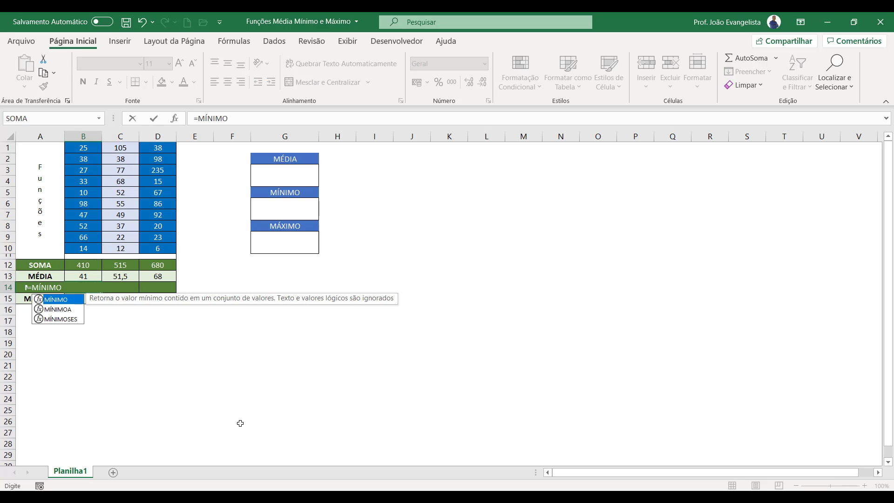
{"action": "type", "text": "("}
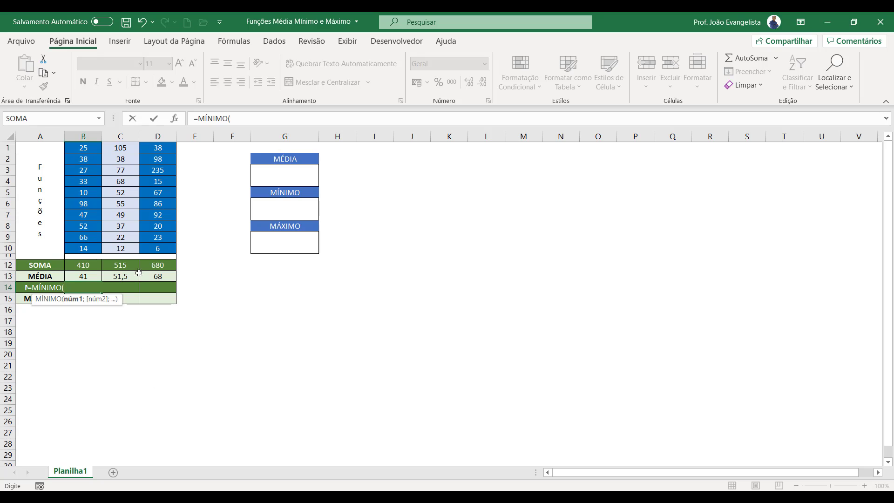
{"action": "left_click_drag", "start_coordinate": [87, 147], "coordinate": [86, 247]}
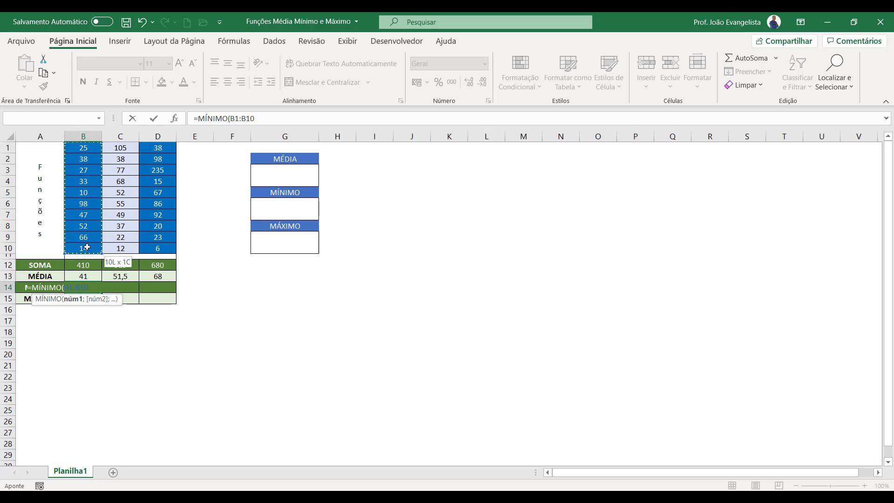
{"action": "type", "text": ")"}
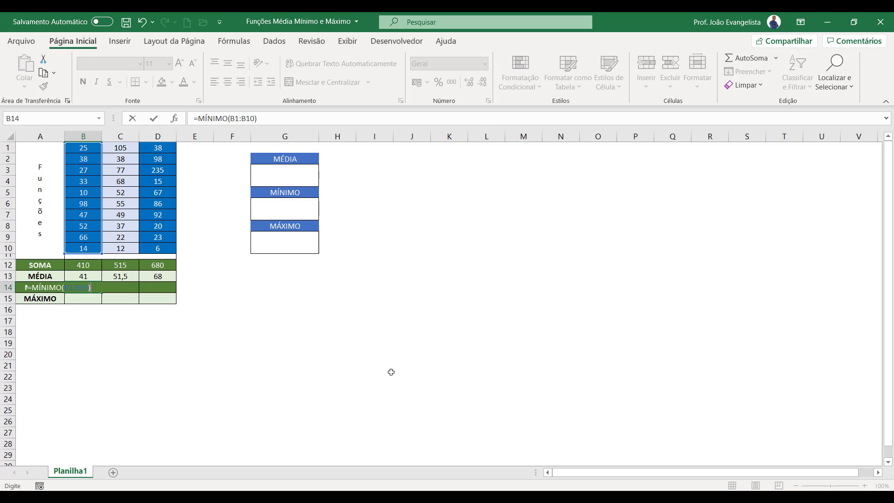
{"action": "key", "text": "Return"}
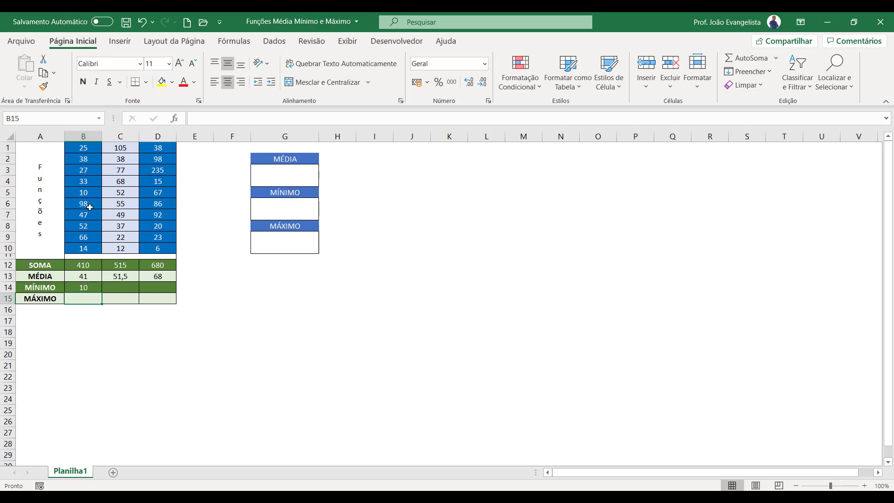
{"action": "left_click", "coordinate": [88, 287]}
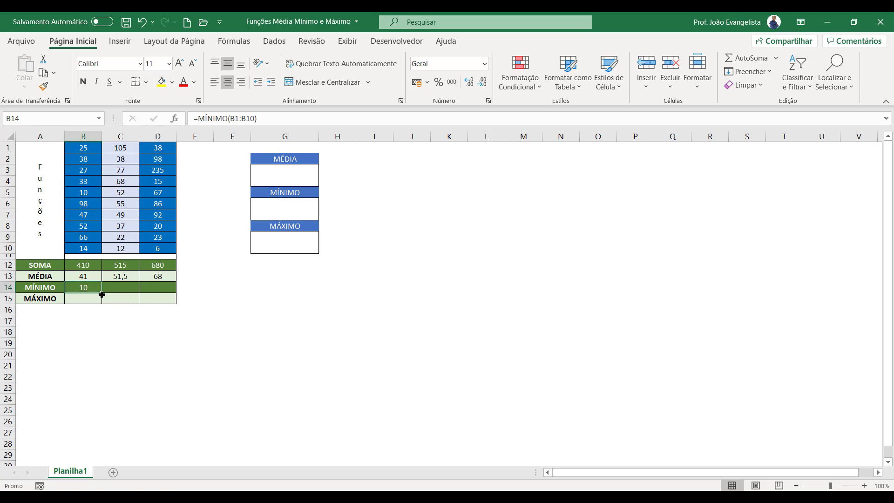
{"action": "left_click_drag", "start_coordinate": [102, 294], "coordinate": [177, 293]}
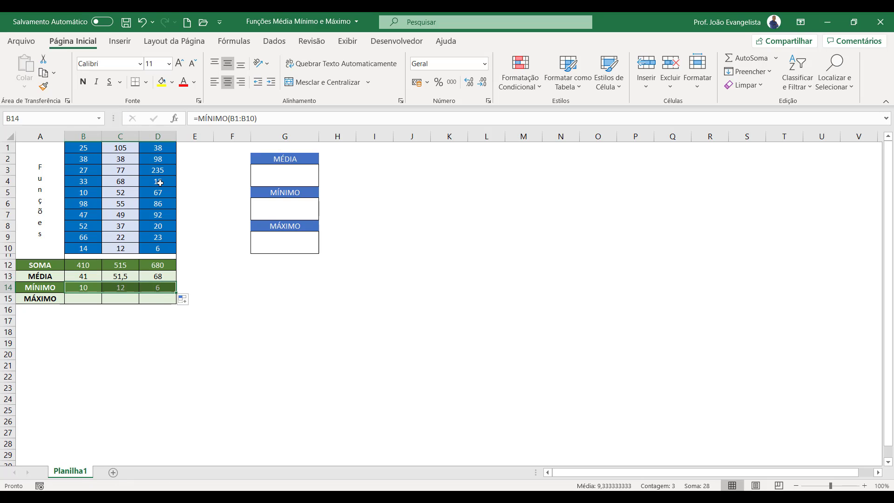
Step: Calculate the maximum of the first number column in B15 with =MÁXIMO(B1:B10)
{"action": "left_click", "coordinate": [89, 296]}
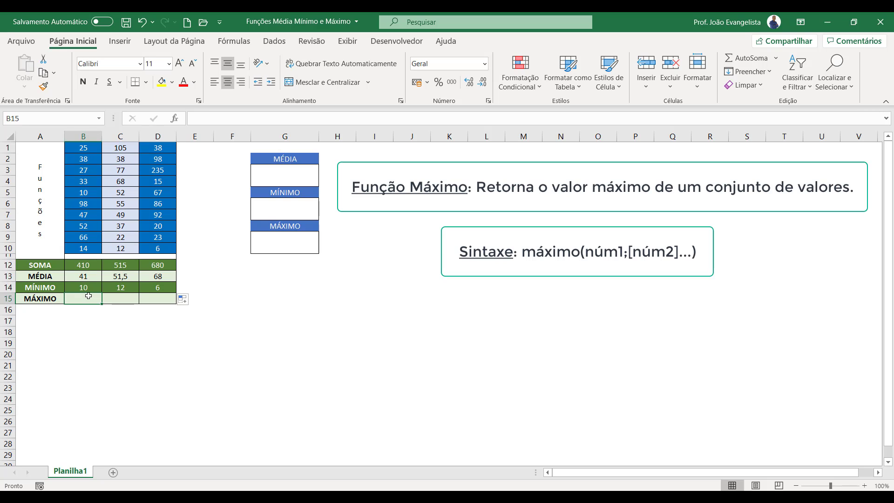
{"action": "type", "text": "="}
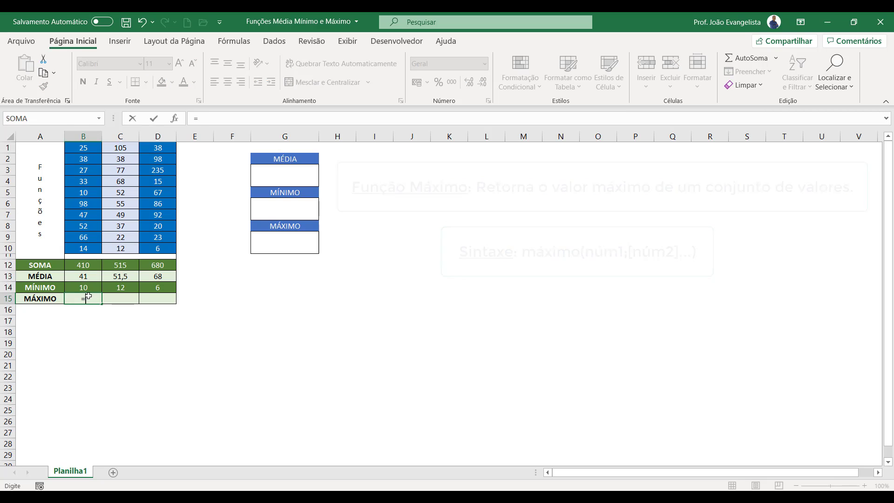
{"action": "type", "text": "M[ÁX"}
{"action": "key", "text": "BackSpace"}
{"action": "key", "text": "BackSpace"}
{"action": "key", "text": "BackSpace"}
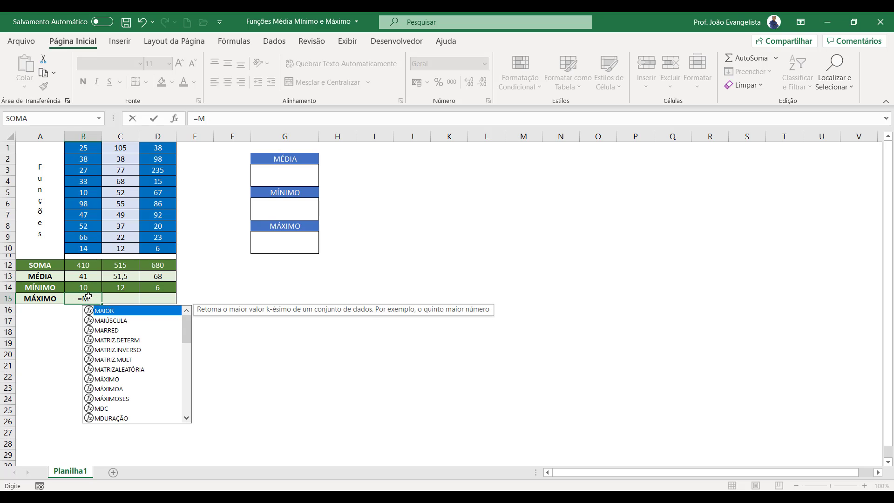
{"action": "type", "text": "Á"}
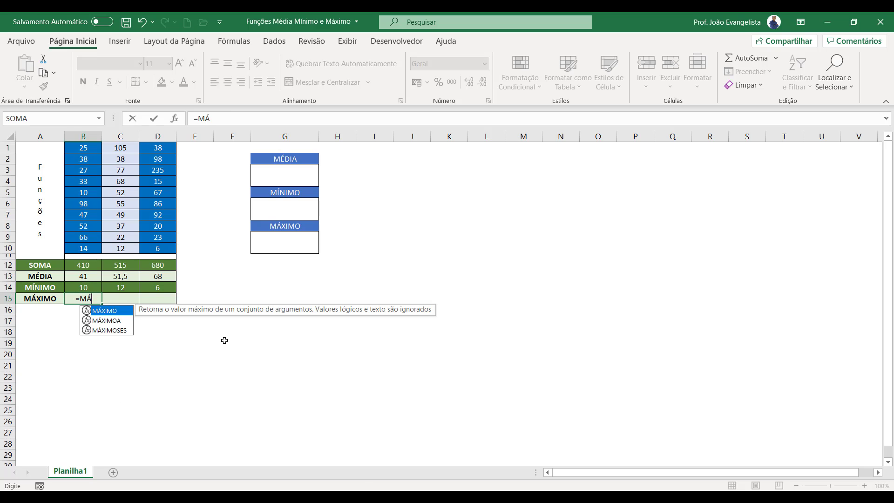
{"action": "type", "text": "XIMO"}
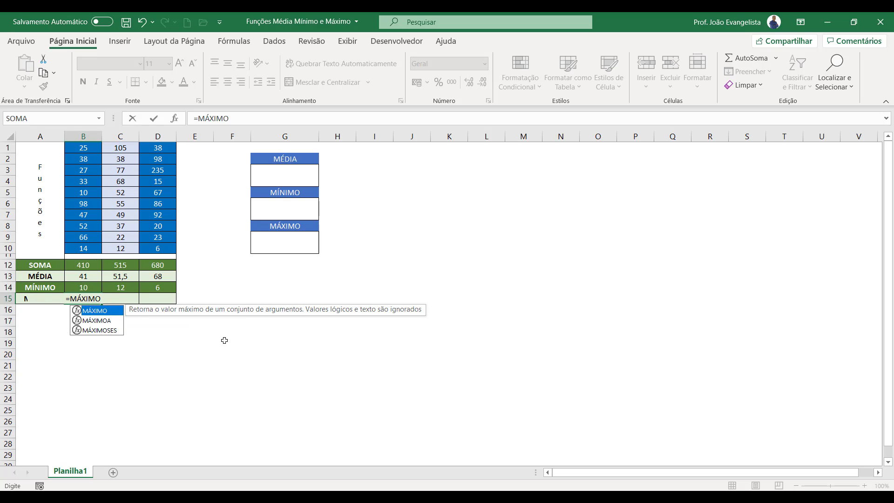
{"action": "type", "text": "("}
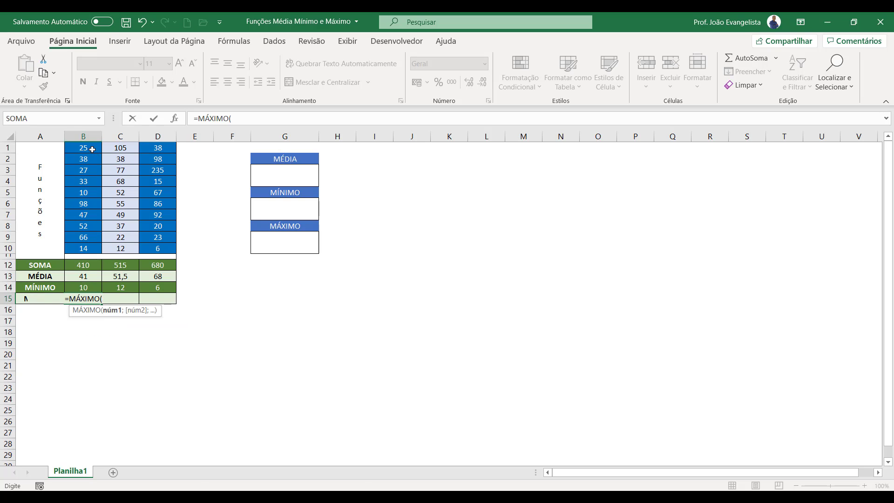
{"action": "left_click_drag", "start_coordinate": [92, 149], "coordinate": [82, 249]}
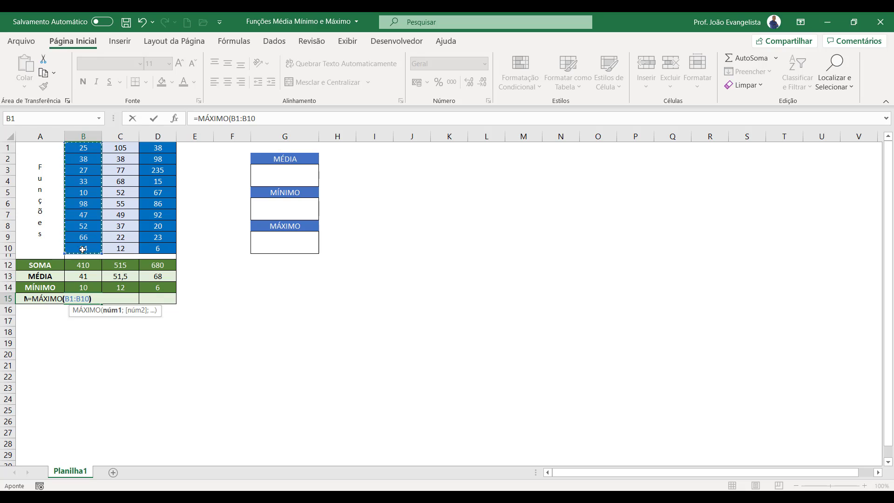
{"action": "key", "text": "Return"}
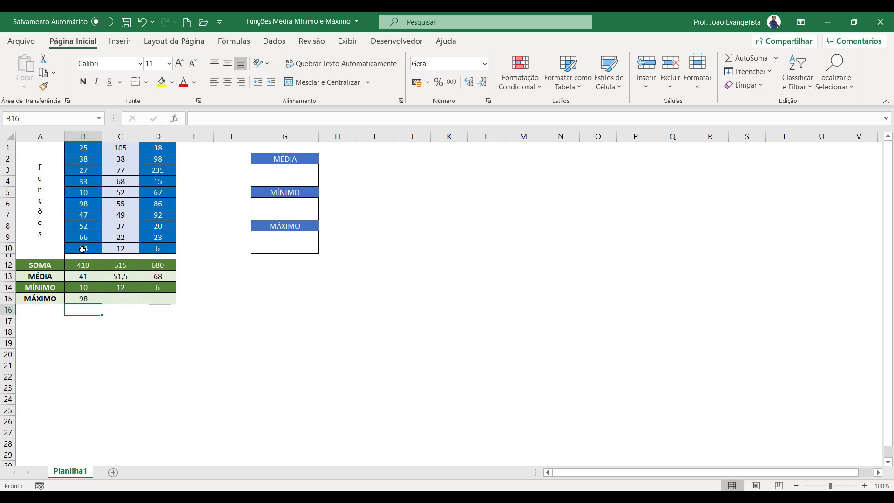
Step: Fill the MÁXIMO formula from B15 across to D15
{"action": "left_click", "coordinate": [95, 289]}
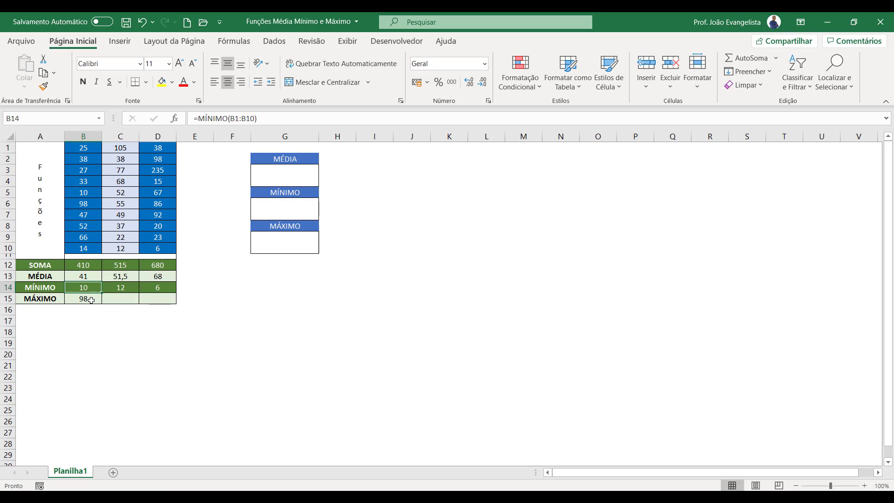
{"action": "left_click", "coordinate": [91, 300]}
{"action": "left_click_drag", "start_coordinate": [103, 304], "coordinate": [171, 306]}
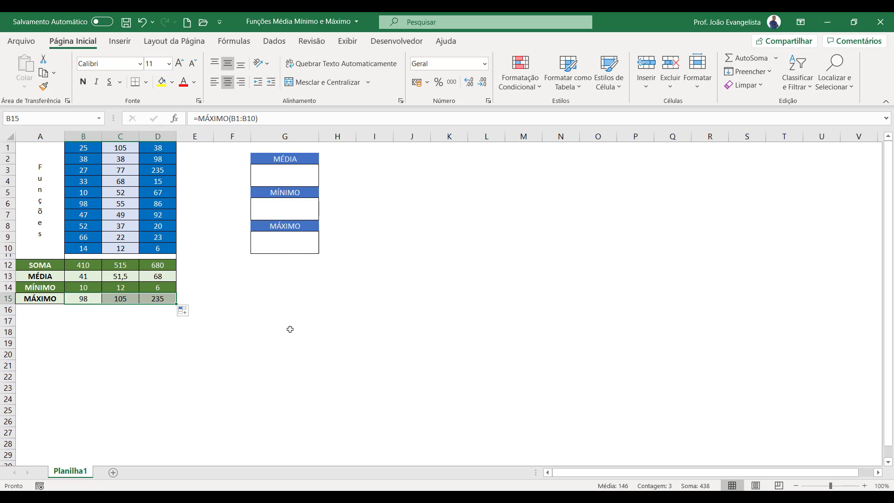
{"action": "left_click", "coordinate": [294, 174]}
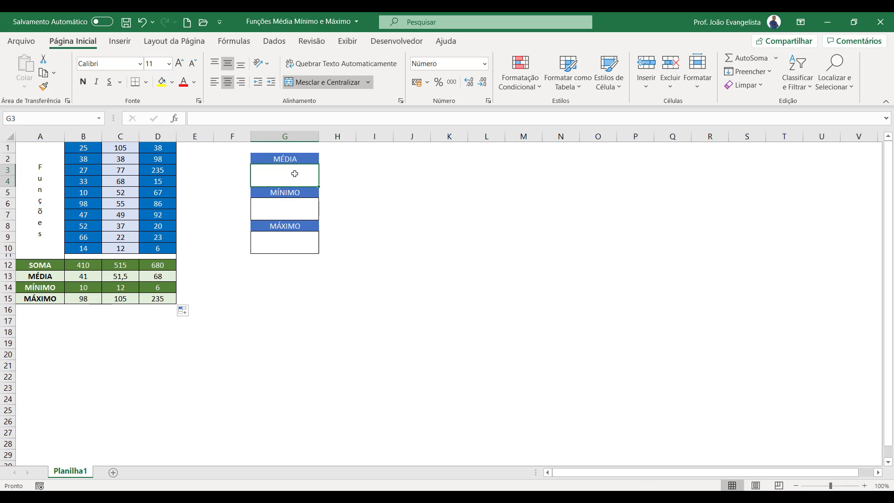
{"action": "left_click", "coordinate": [299, 208]}
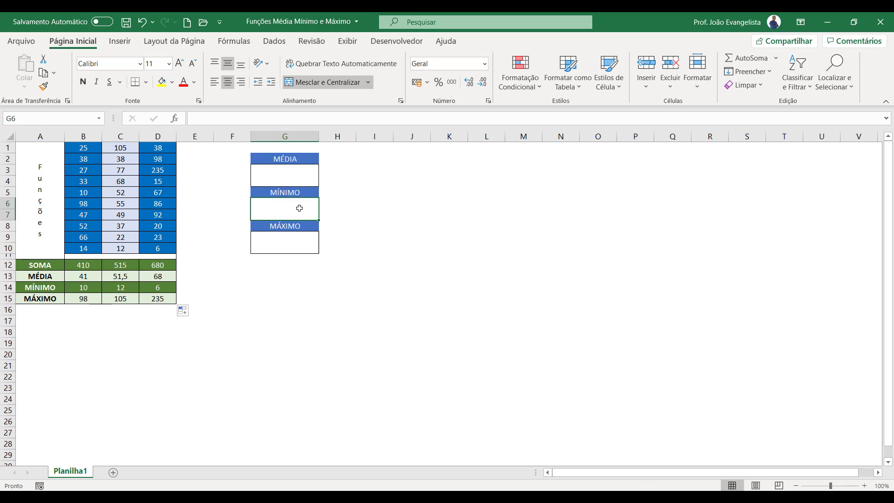
{"action": "left_click", "coordinate": [299, 247]}
Step: Average the separate cells B5, C1 and D3 in G3 under the MÉDIA heading with =MÉDIA(B5;C1;D3)
{"action": "left_click", "coordinate": [299, 174]}
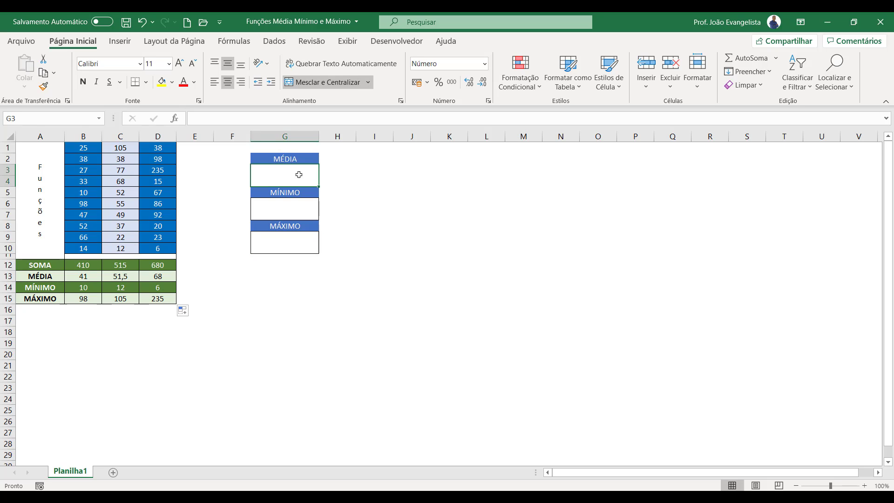
{"action": "type", "text": "="}
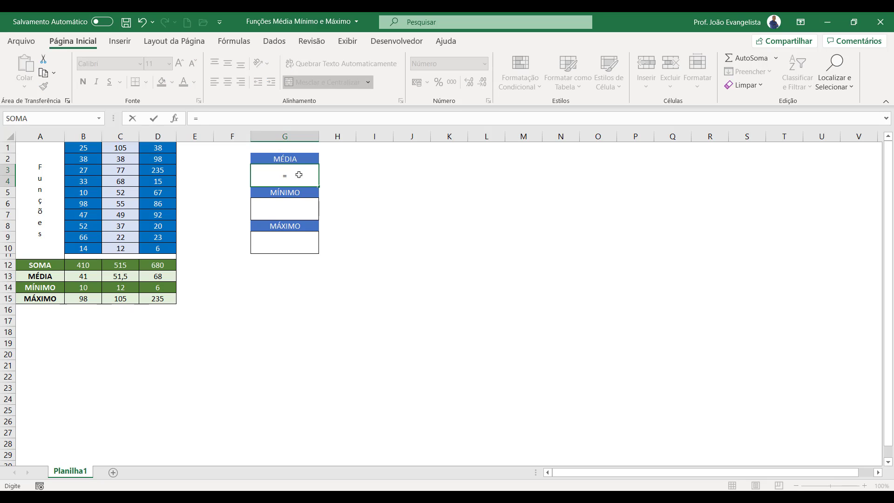
{"action": "type", "text": "MÉDIA("}
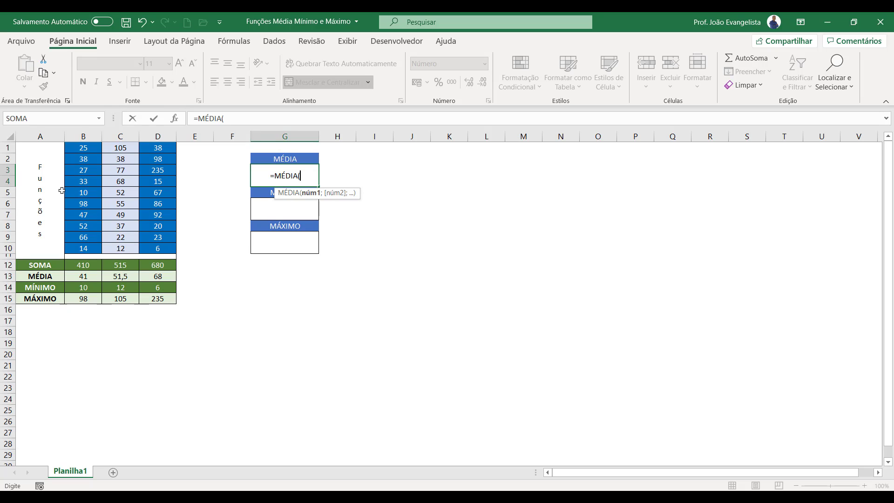
{"action": "left_click", "coordinate": [84, 193]}
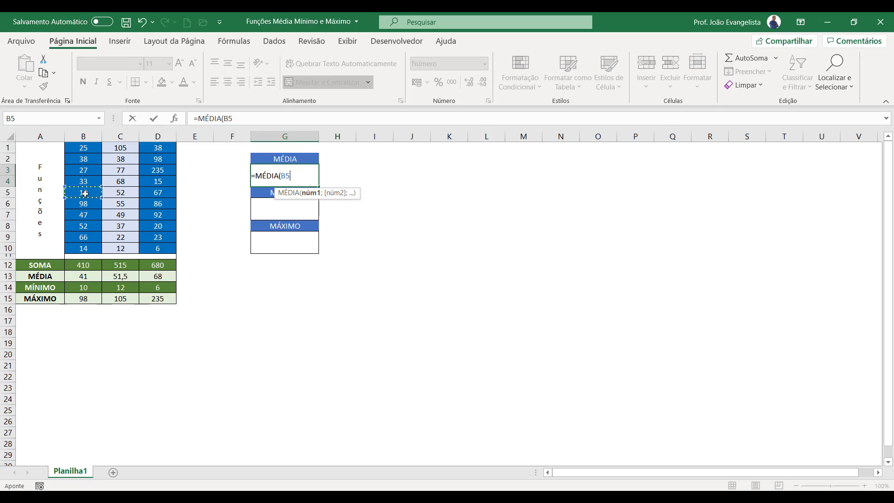
{"action": "type", "text": ";"}
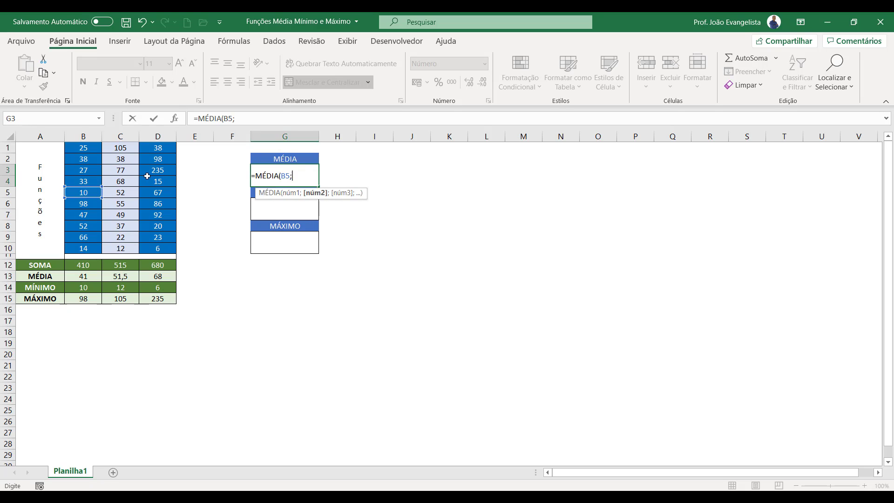
{"action": "left_click", "coordinate": [122, 148]}
{"action": "type", "text": ";"}
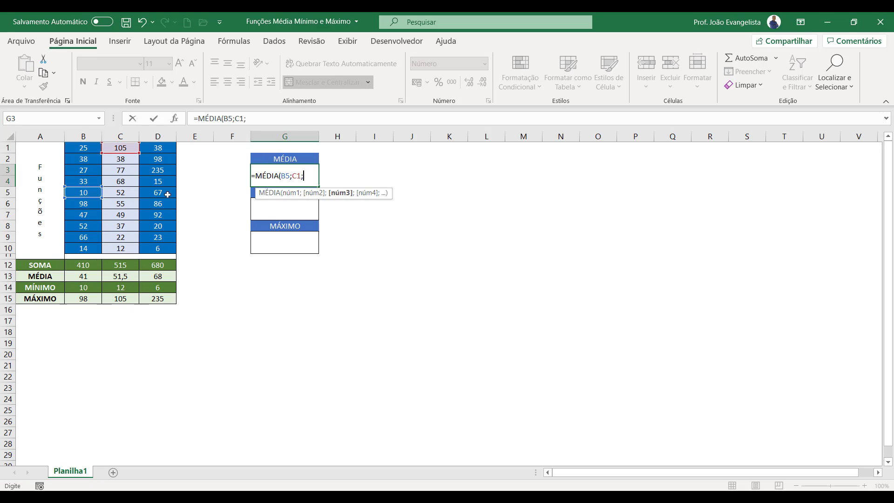
{"action": "left_click", "coordinate": [171, 169]}
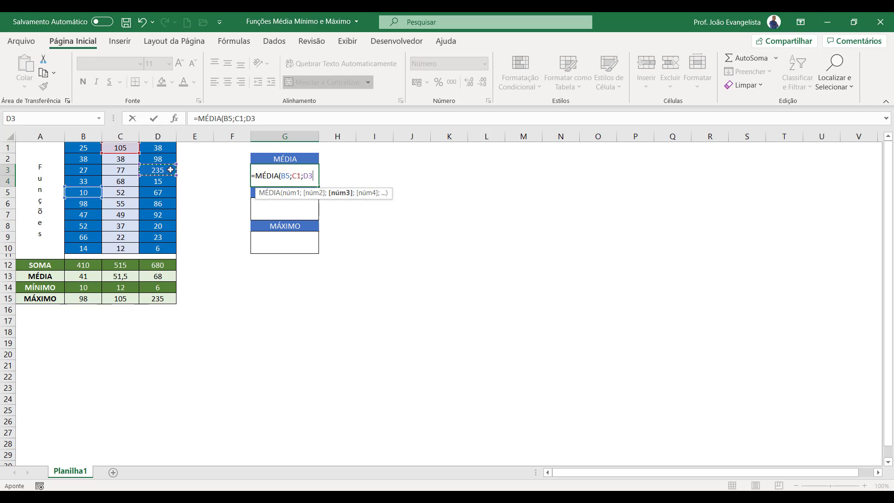
{"action": "type", "text": ")"}
{"action": "key", "text": "Return"}
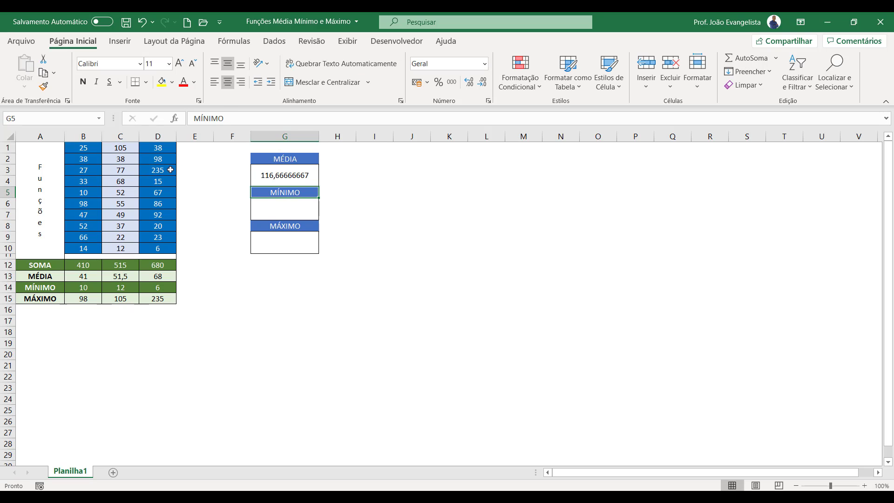
Step: Replace the formula in G3 under MÉDIA with =MÉDIA(B1:D10) to average the whole number block
{"action": "left_click", "coordinate": [299, 176]}
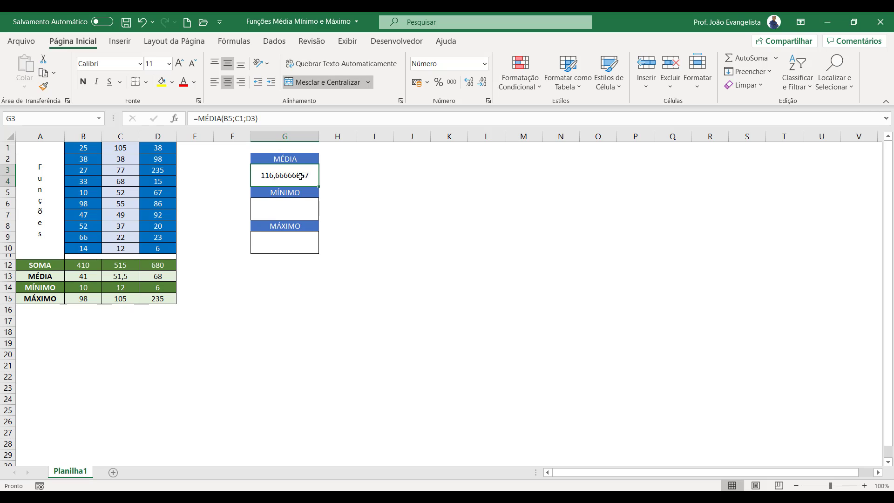
{"action": "type", "text": "=MÉDIA"}
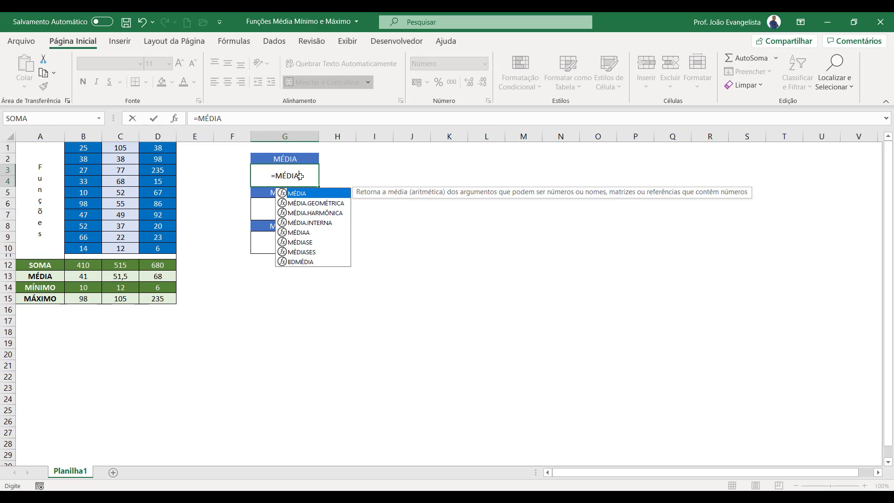
{"action": "key", "text": "Tab"}
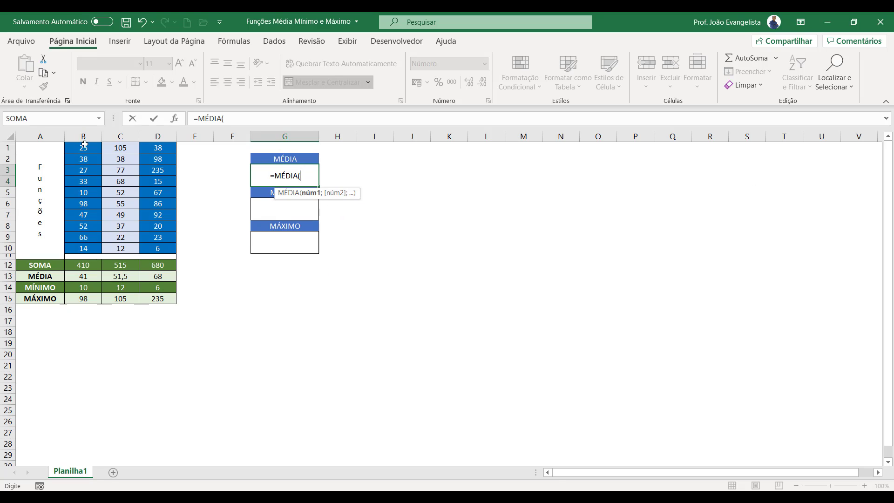
{"action": "left_click_drag", "start_coordinate": [82, 147], "coordinate": [168, 245]}
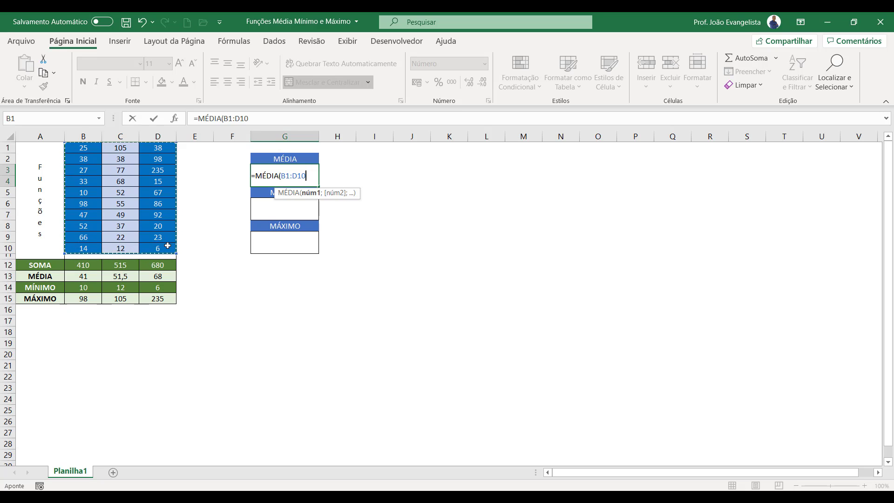
{"action": "key", "text": "Return"}
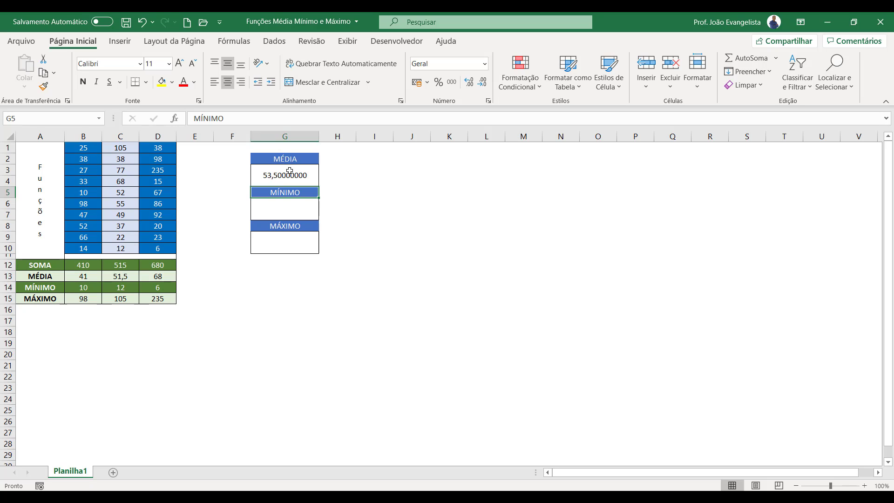
Step: Reduce the average in G3 to two decimal places
{"action": "left_click", "coordinate": [310, 171]}
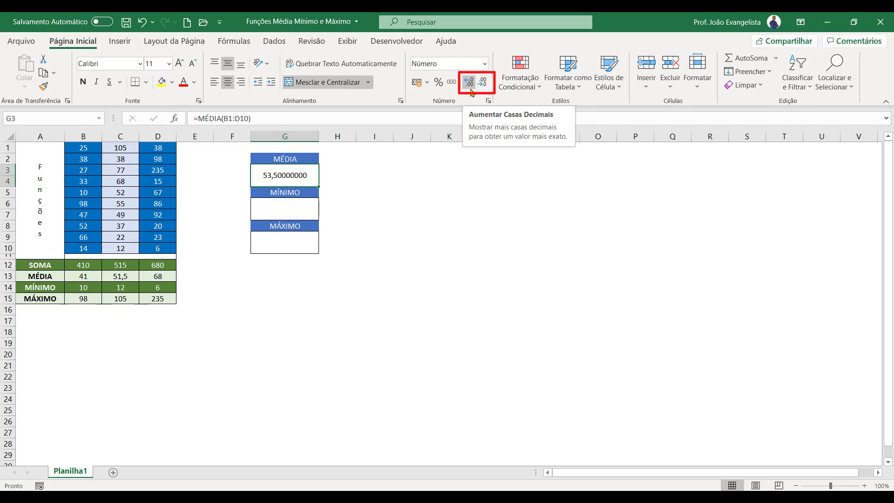
{"action": "left_click", "coordinate": [484, 84]}
{"action": "left_click", "coordinate": [484, 84]}
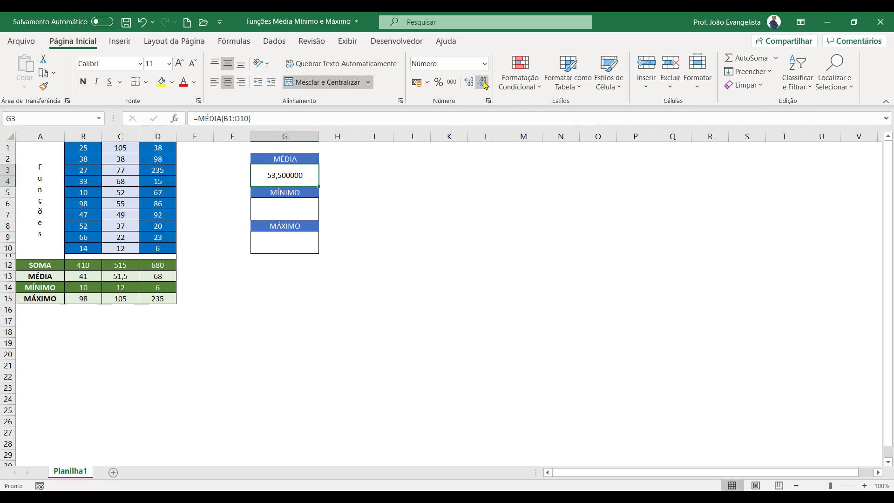
{"action": "left_click", "coordinate": [484, 84]}
{"action": "left_click", "coordinate": [484, 84]}
{"action": "left_click", "coordinate": [484, 85]}
{"action": "left_click", "coordinate": [484, 84]}
Step: Calculate the minimum of the whole number block in G6 under the MÍNIMO heading with =MÍNIMO(B1:D10)
{"action": "left_click", "coordinate": [299, 213]}
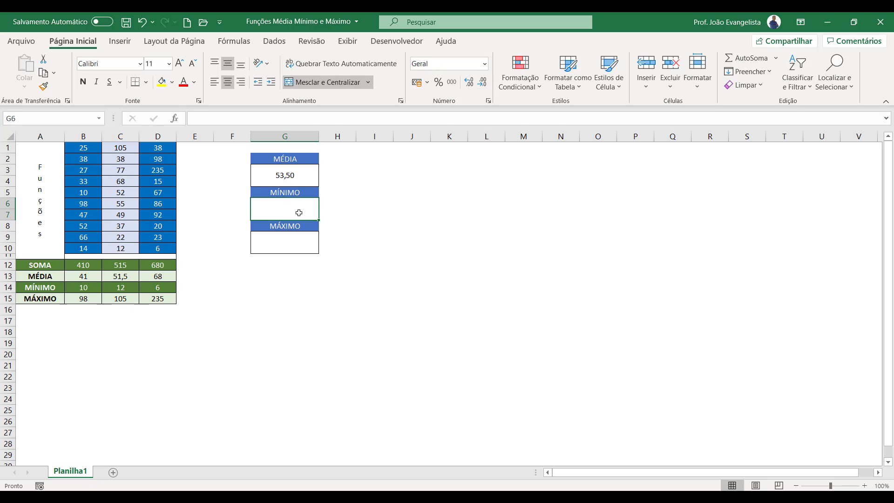
{"action": "type", "text": "=MÍN"}
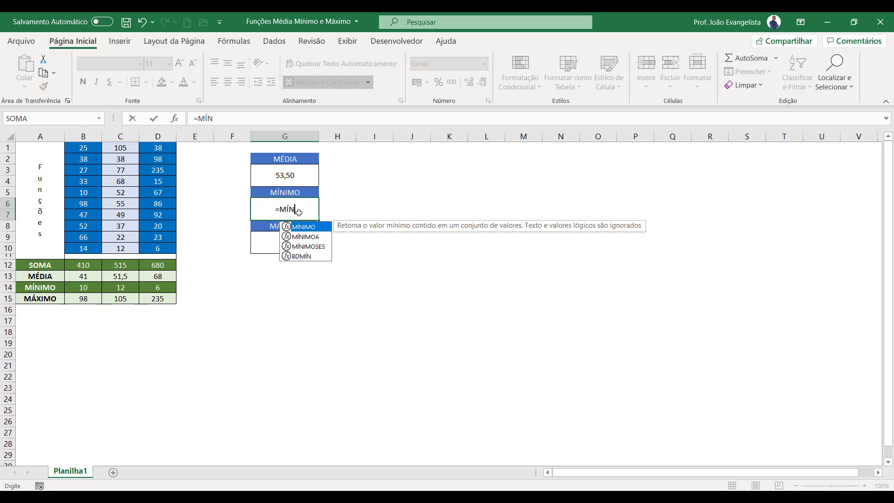
{"action": "type", "text": "IMO("}
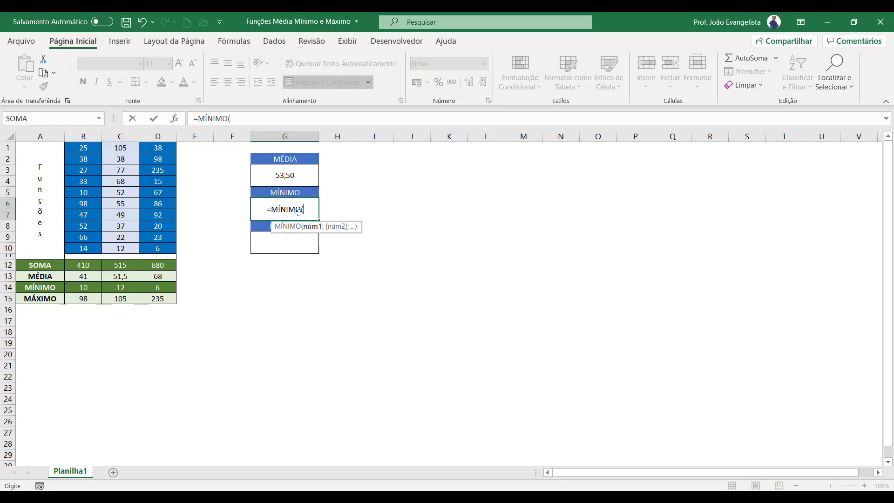
{"action": "left_click", "coordinate": [83, 148]}
{"action": "left_click_drag", "start_coordinate": [120, 205], "coordinate": [170, 248]}
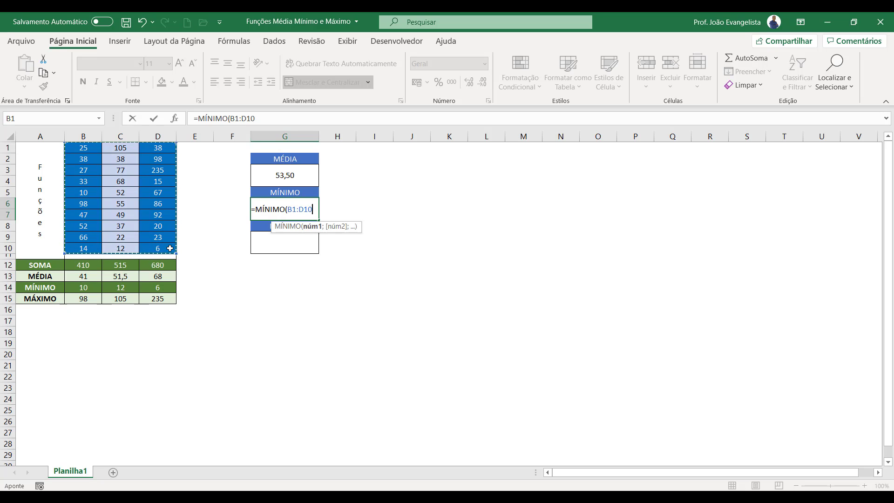
{"action": "type", "text": ")"}
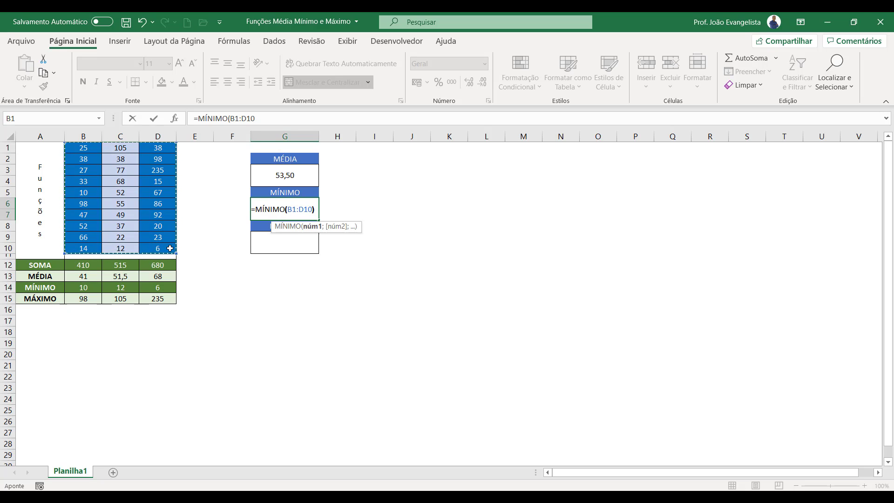
{"action": "key", "text": "Return"}
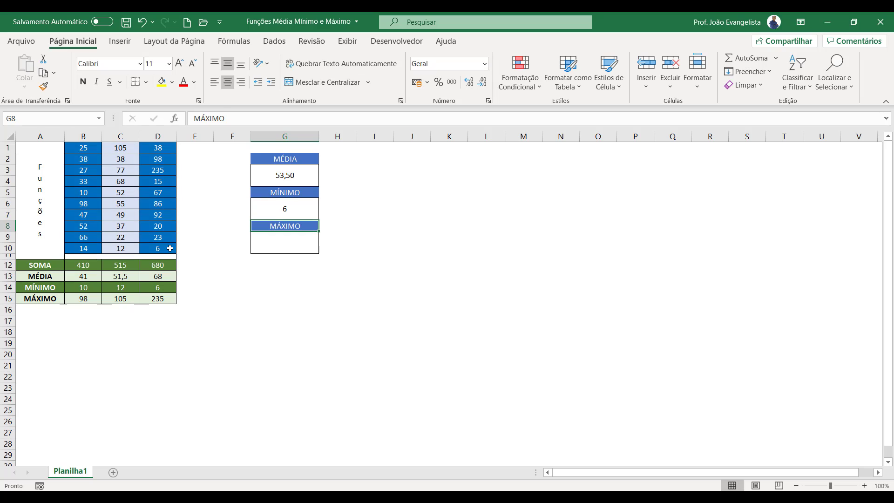
Step: Calculate the maximum of the whole number block in G9 under the MÁXIMO heading with =MÁXIMO(B1:D10)
{"action": "left_click", "coordinate": [272, 245]}
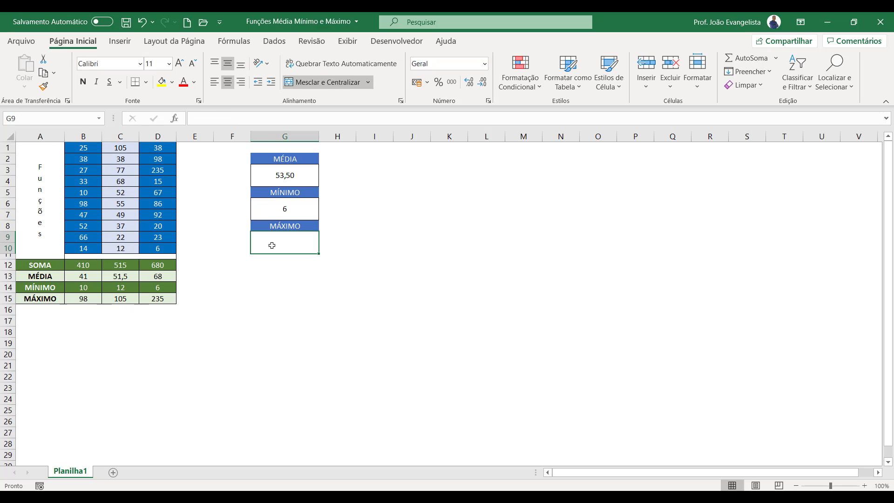
{"action": "type", "text": "=M"}
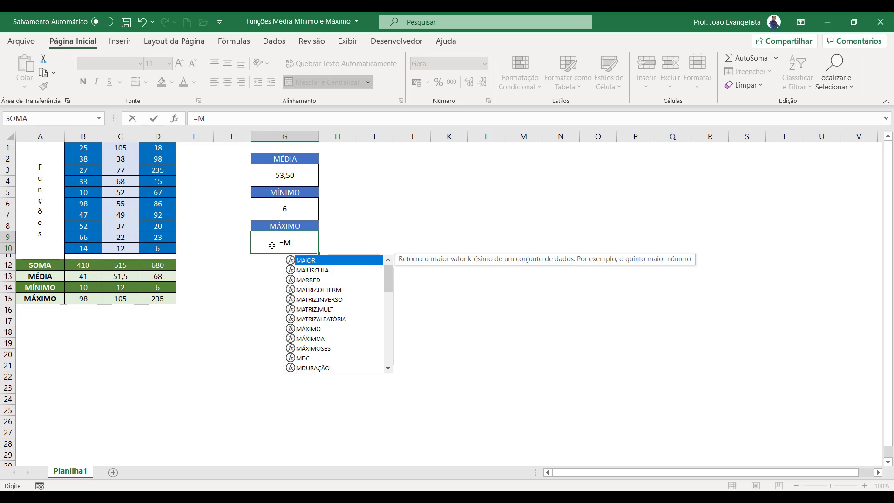
{"action": "type", "text": "ÁXIMO"}
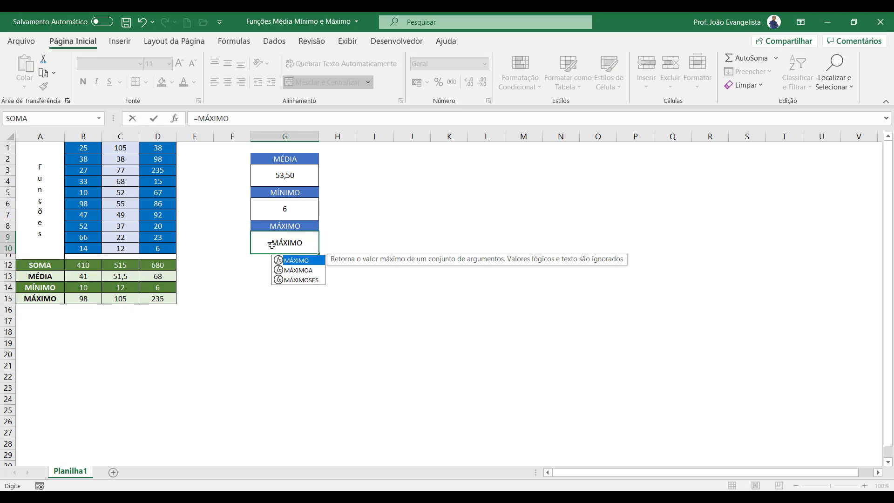
{"action": "type", "text": "("}
{"action": "left_click_drag", "start_coordinate": [79, 148], "coordinate": [157, 248]}
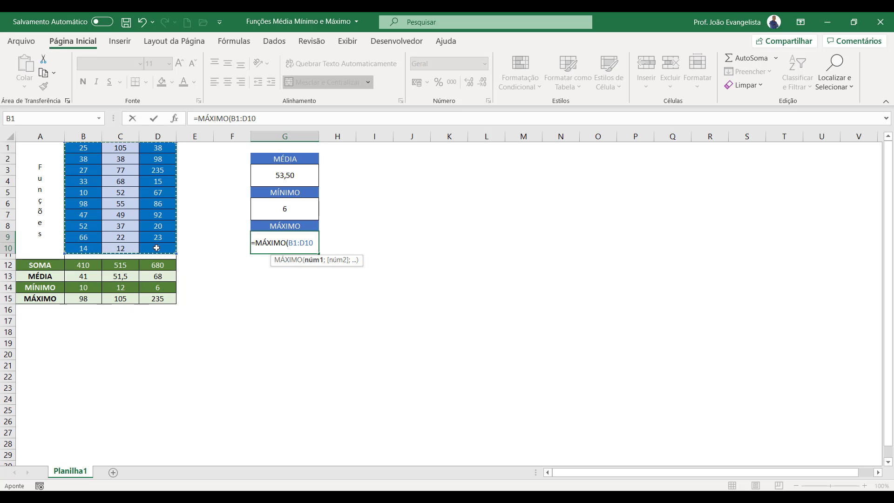
{"action": "key", "text": "Return"}
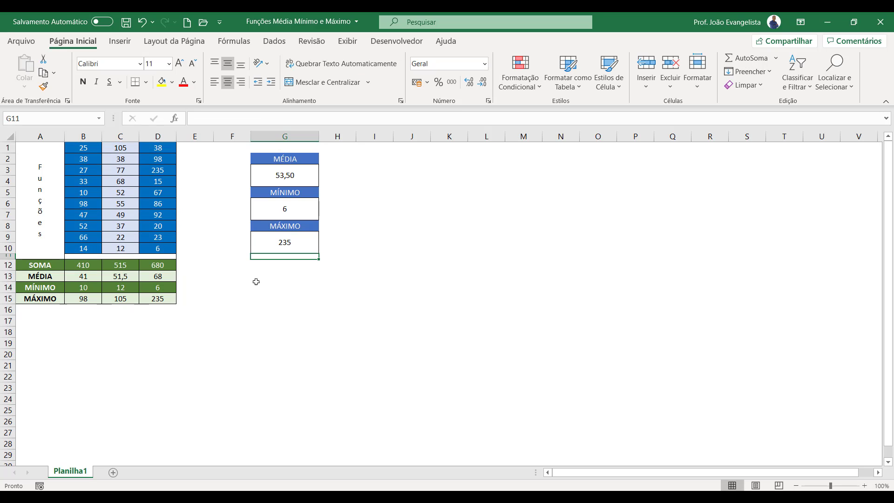
{"action": "left_click", "coordinate": [362, 287]}
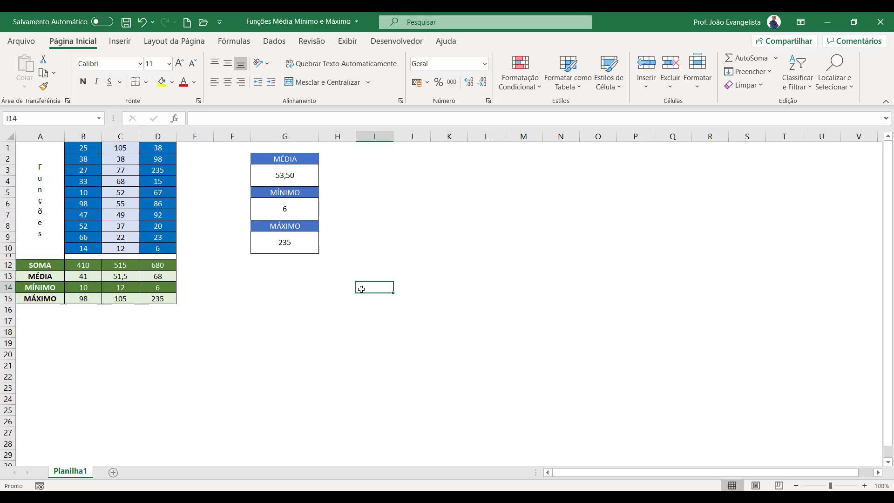
Step: Review the formulas behind the MÉDIA, MÍNIMO and MÁXIMO results in G3, G6 and G9
{"action": "left_click", "coordinate": [310, 168]}
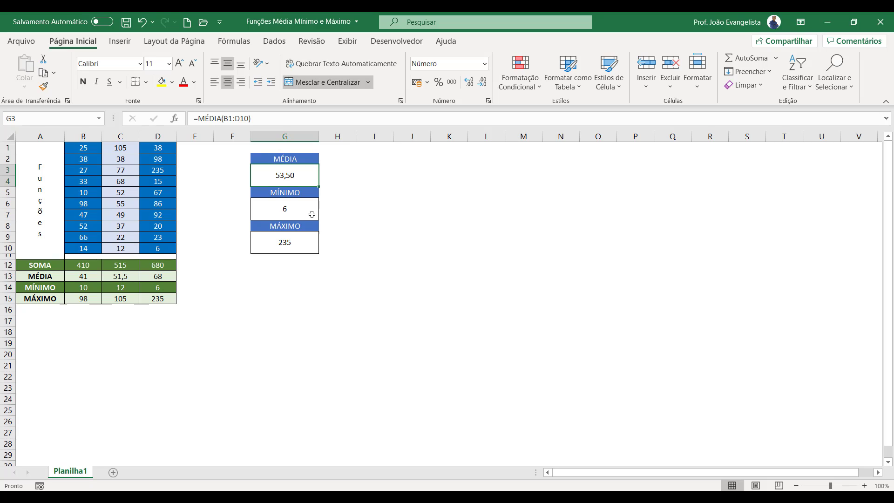
{"action": "left_click", "coordinate": [309, 206]}
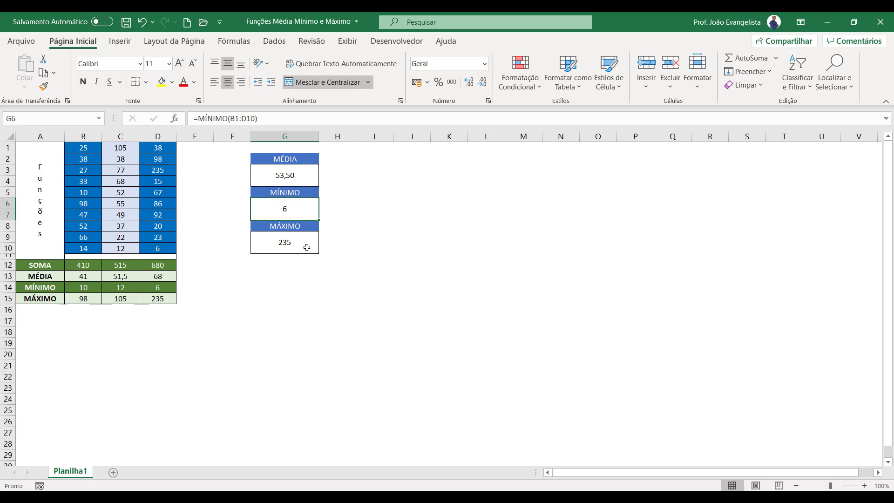
{"action": "left_click", "coordinate": [306, 246]}
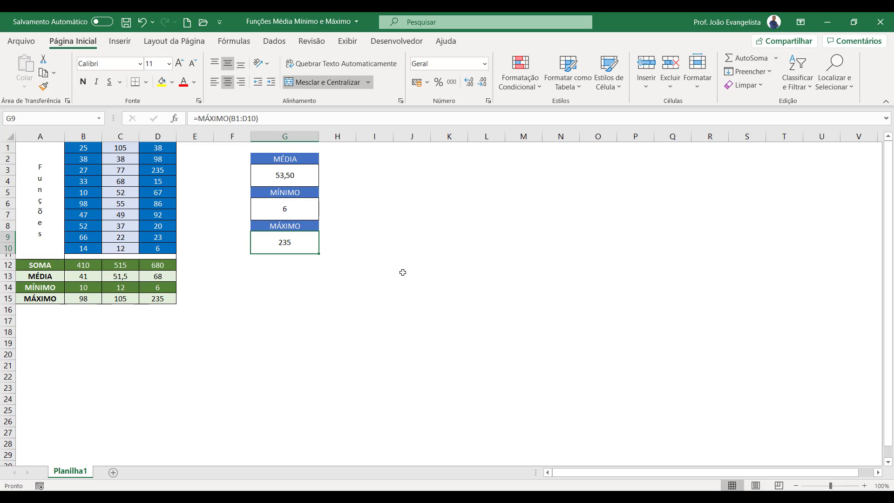